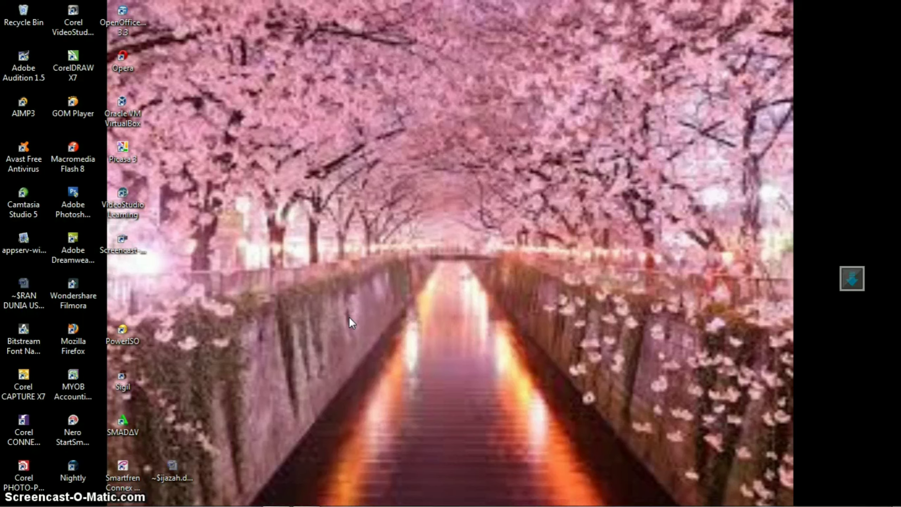
# Switch to the Chrome browser and go to gmail.com
pyautogui.moveTo(341, 506)
pyautogui.click(279, 496)
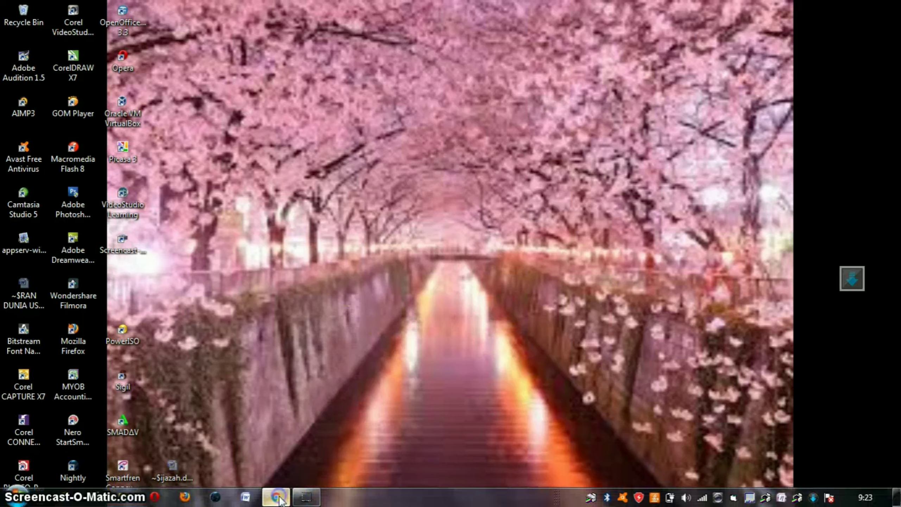
pyautogui.click(339, 40)
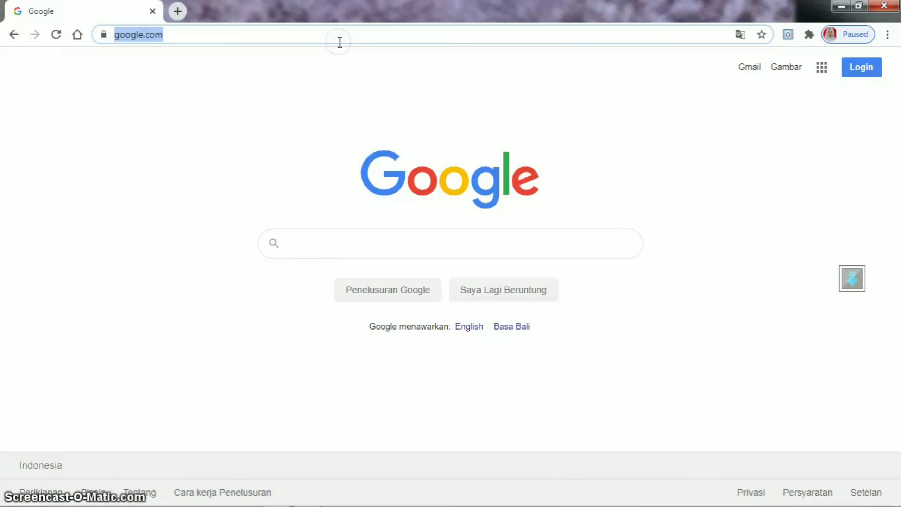
pyautogui.write('gmail.c')
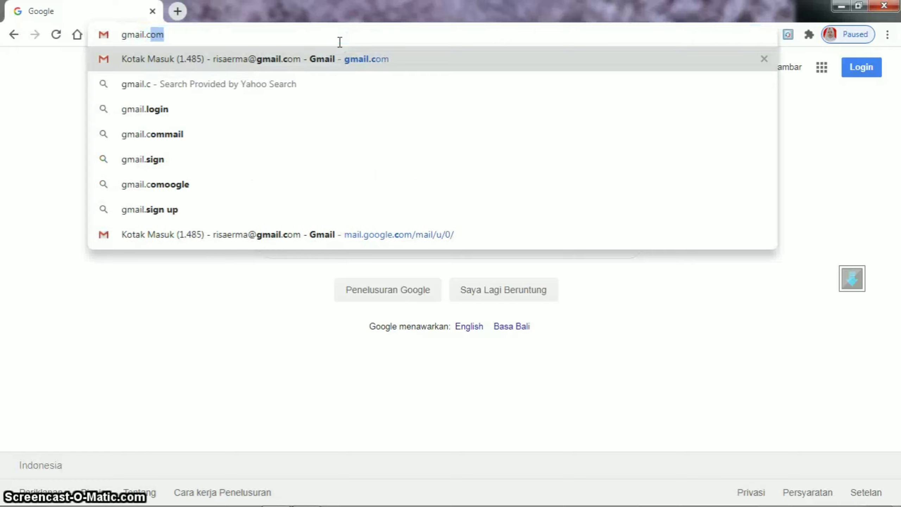
pyautogui.write('om')
pyautogui.press('Return')
pyautogui.click(330, 68)
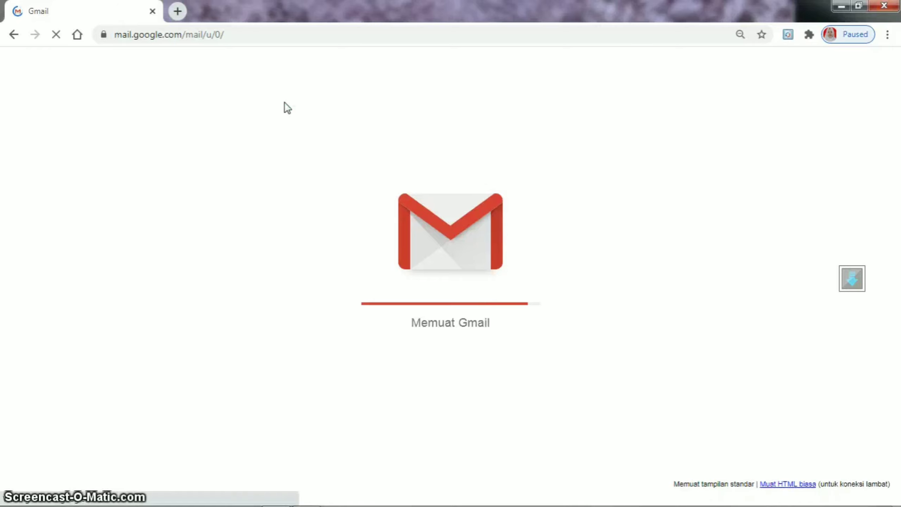
pyautogui.click(298, 106)
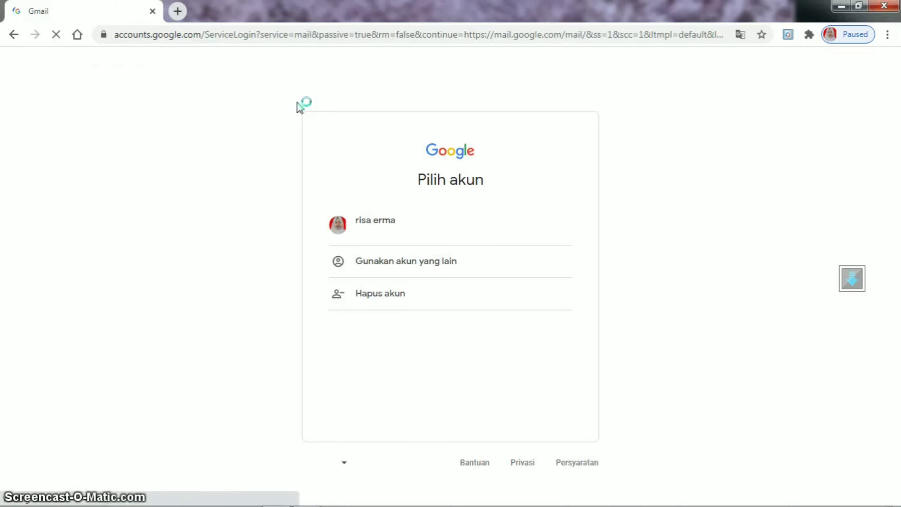
# Sign in to the listed Google account with the account password and confirm its recovery information
pyautogui.click(381, 233)
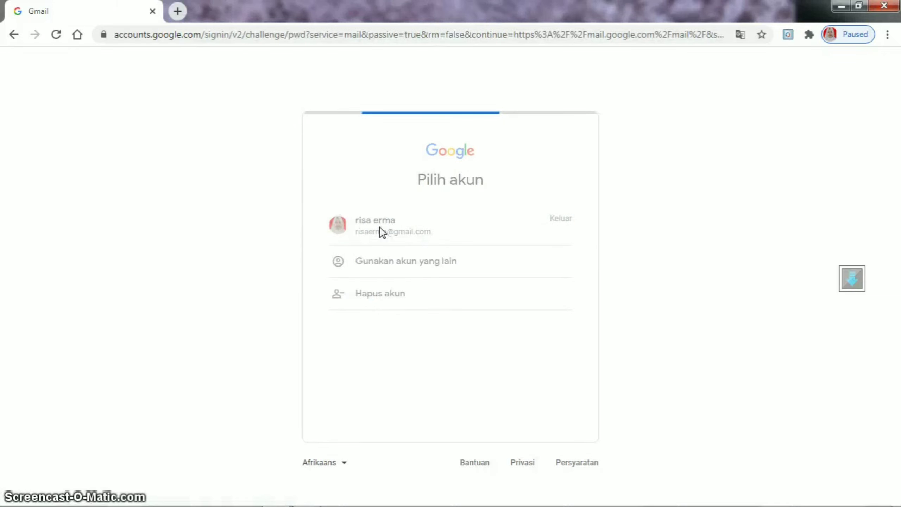
pyautogui.click(374, 266)
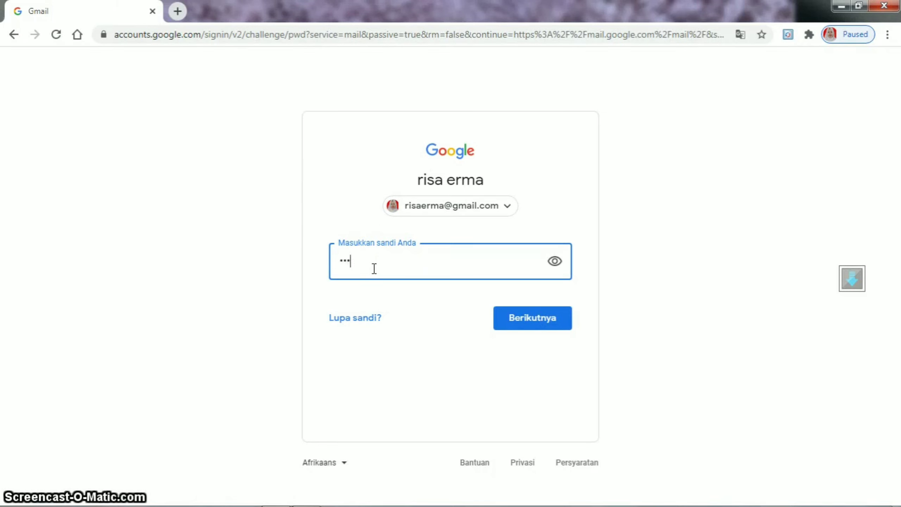
pyautogui.click(519, 311)
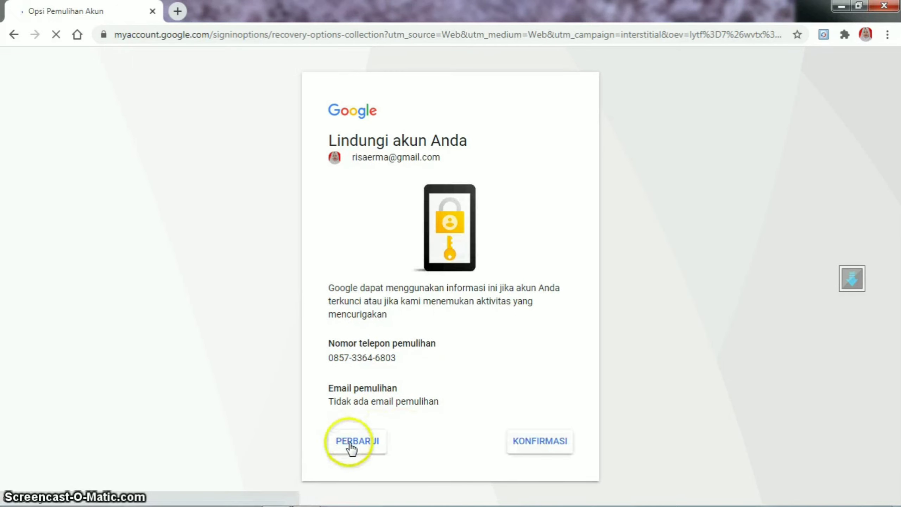
pyautogui.click(531, 442)
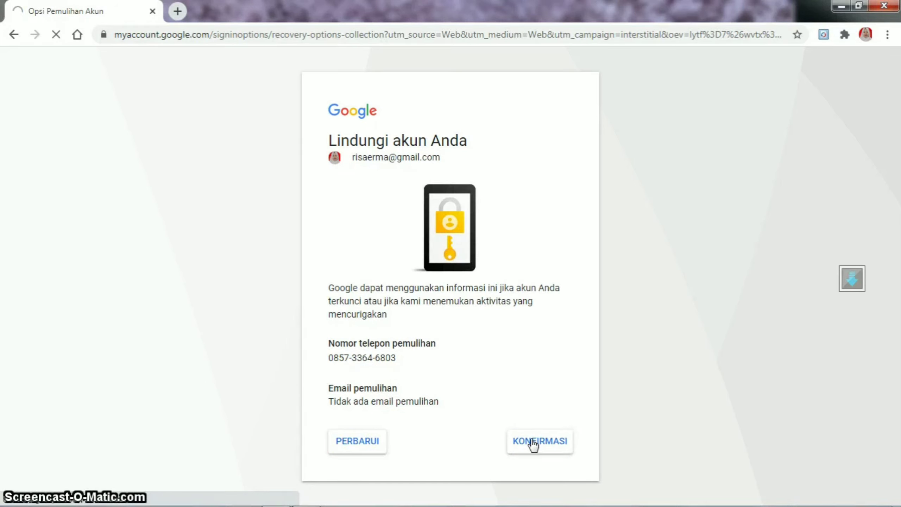
pyautogui.click(555, 442)
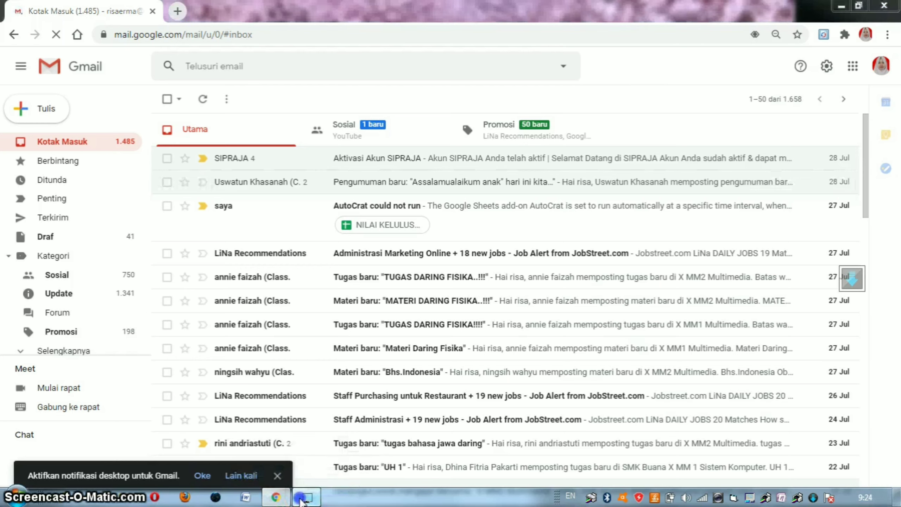
# Open Google Drive from the Google apps available in the Gmail inbox
pyautogui.scroll(-10, 275, 477)
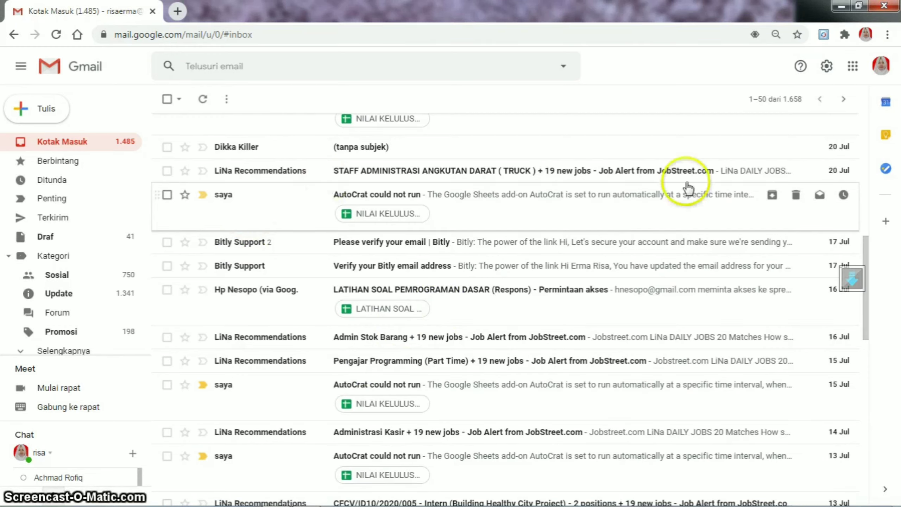
pyautogui.click(853, 66)
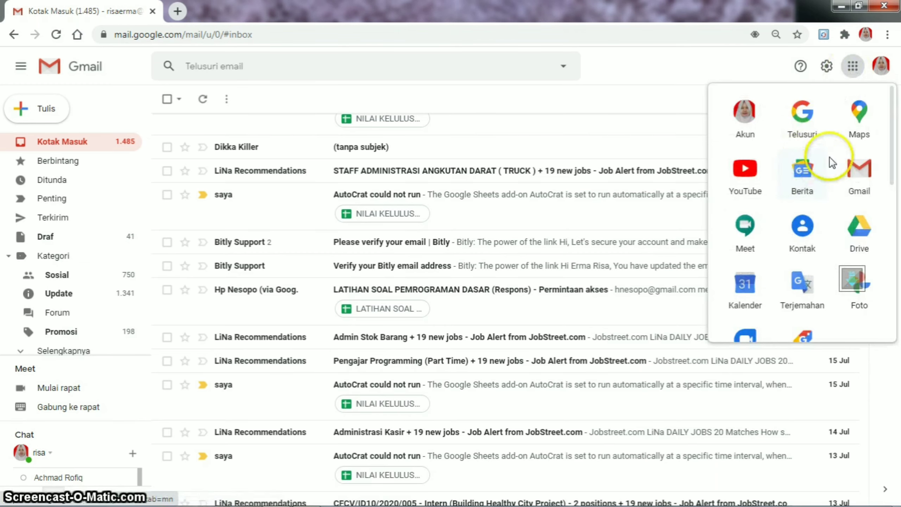
pyautogui.click(858, 229)
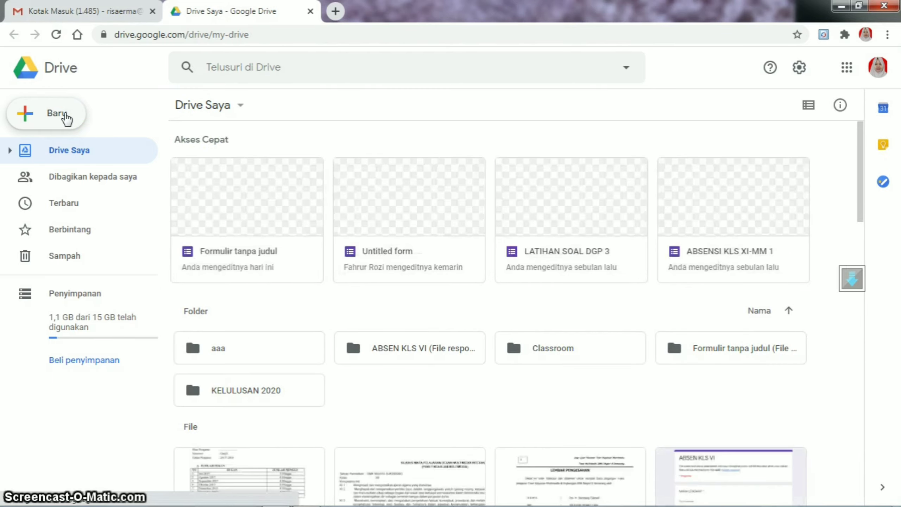
# Create a new blank Google Formulir in Drive Saya
pyautogui.click(59, 119)
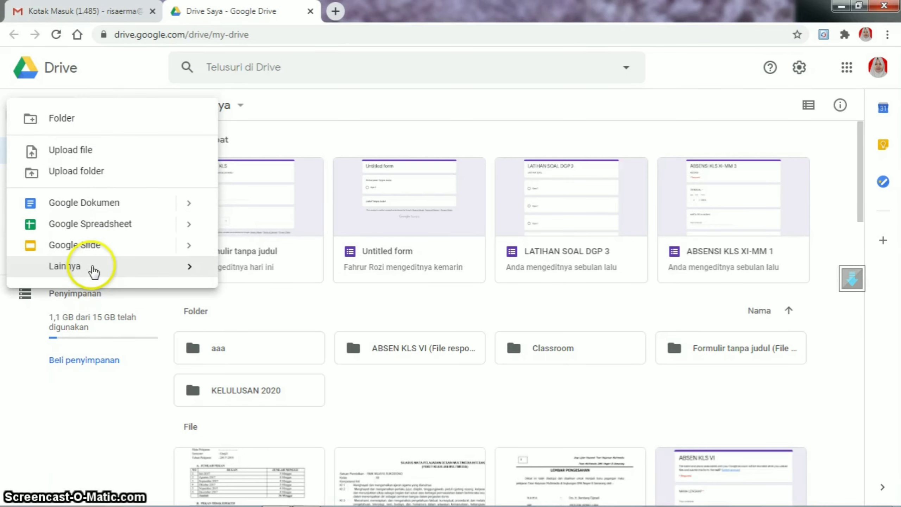
pyautogui.moveTo(94, 271)
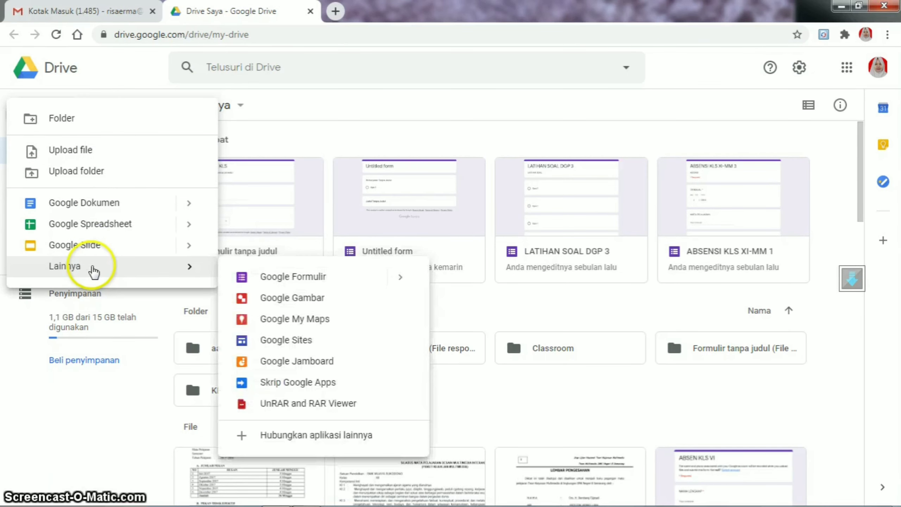
pyautogui.click(261, 279)
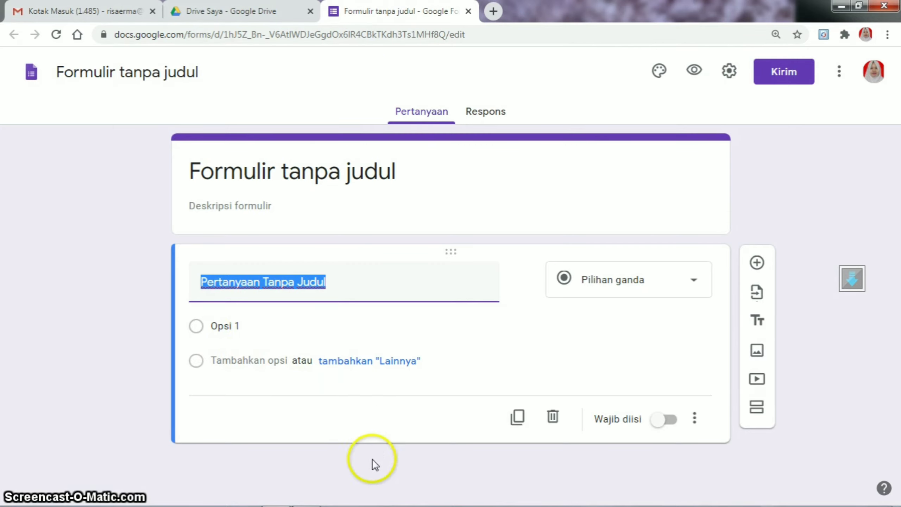
# Replace the form's default title with "ABSEN SMK A"
pyautogui.click(324, 170)
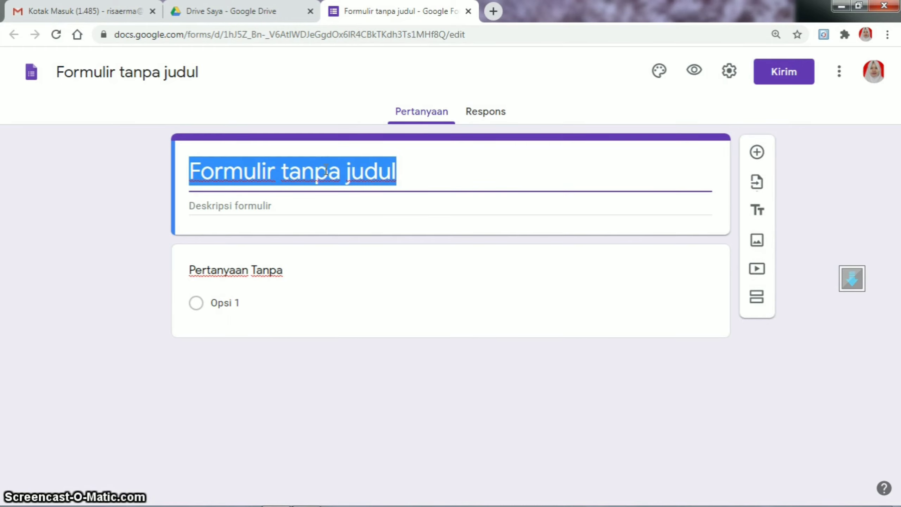
pyautogui.write('ABSEN')
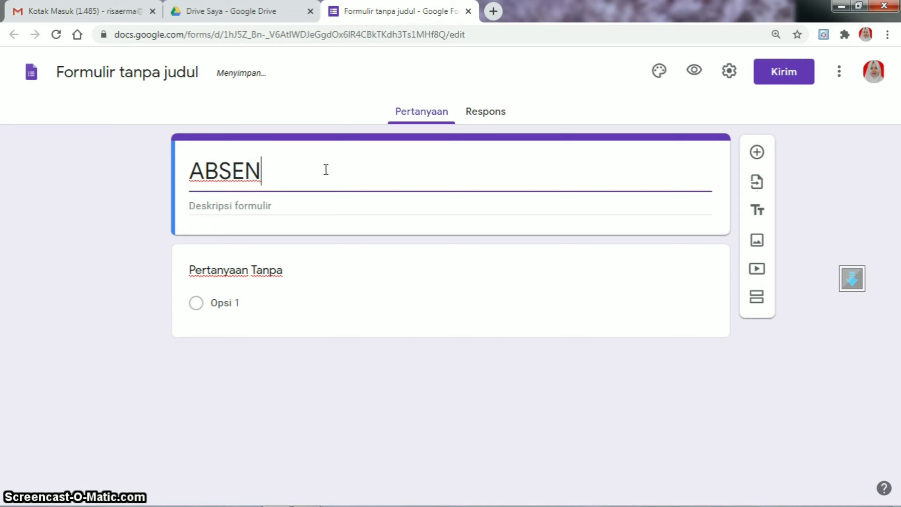
pyautogui.write(' SMK')
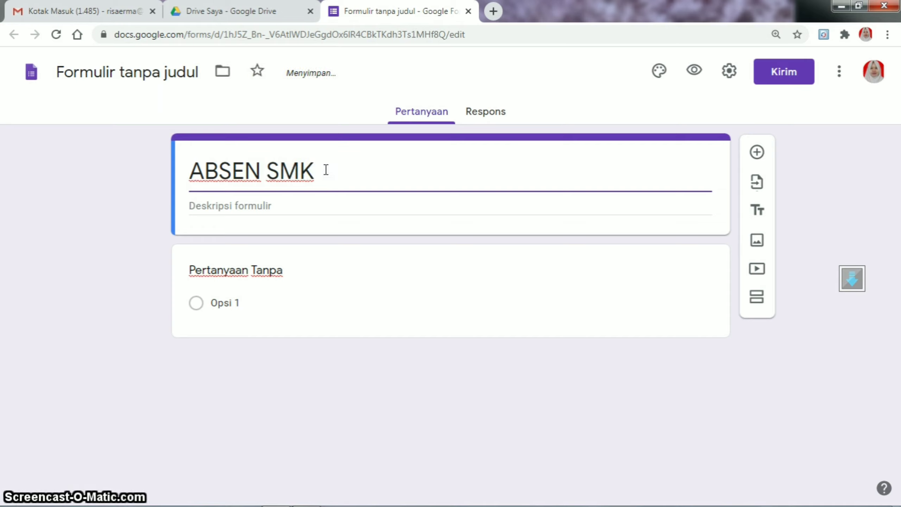
pyautogui.write(' A')
# Enter "Masuk pukul 07.00 ( lebih dari 07.00 dianggap tidak masuk)" as the form description
pyautogui.click(290, 205)
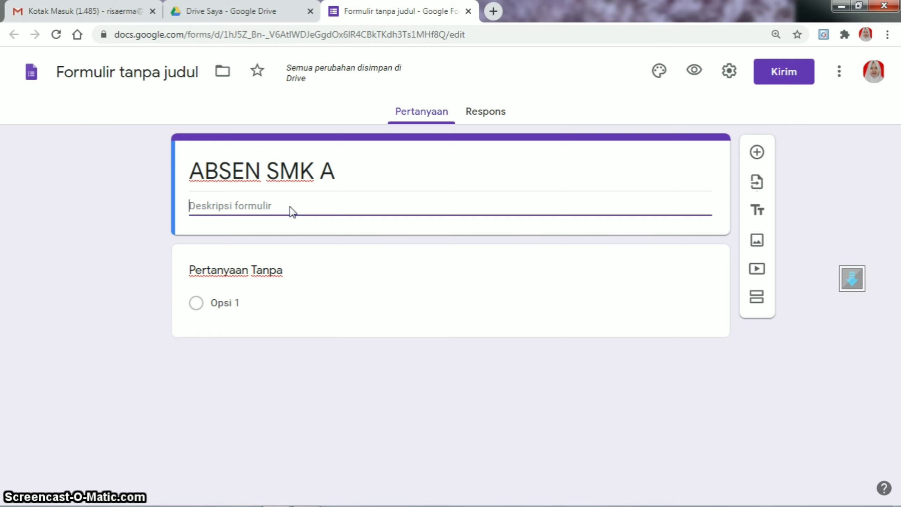
pyautogui.write('M')
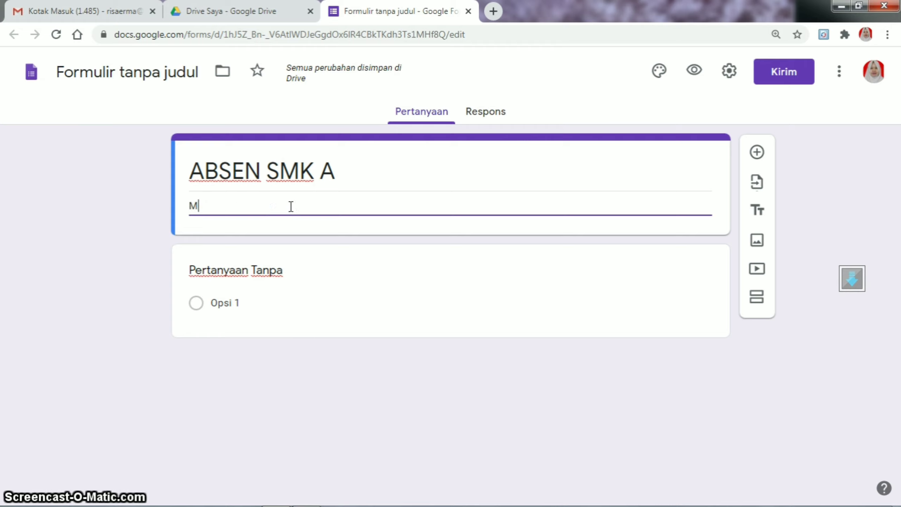
pyautogui.write('asuk ')
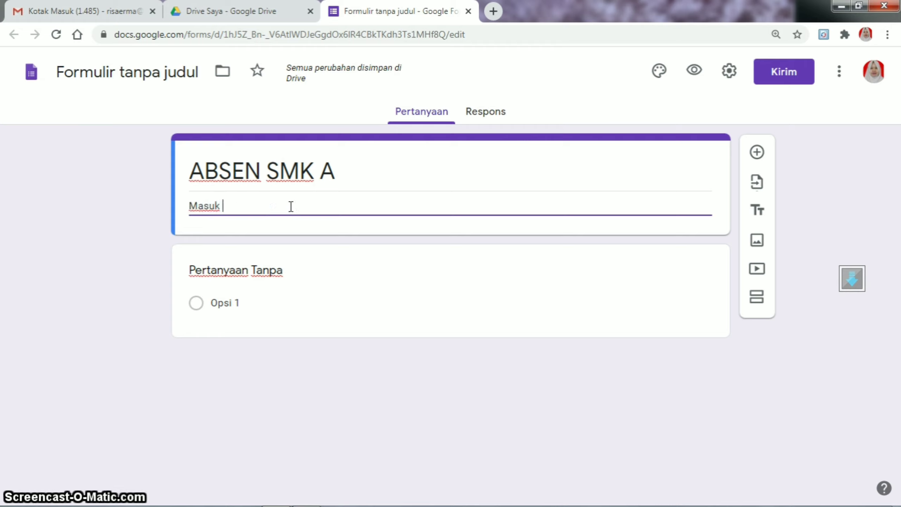
pyautogui.write('pukul')
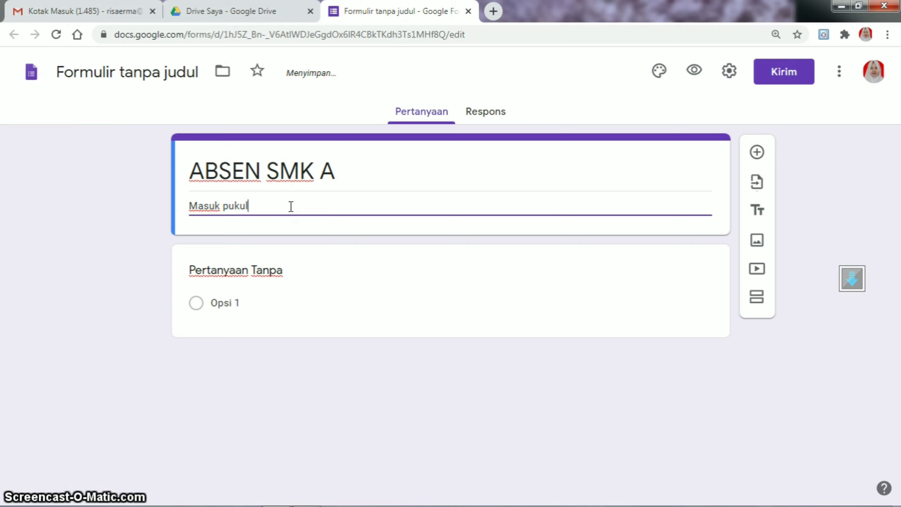
pyautogui.write(' 07.00 (')
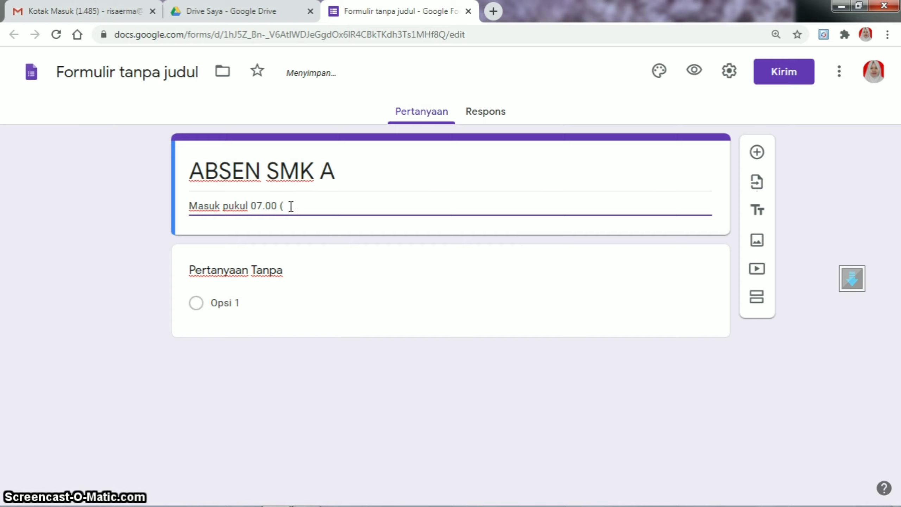
pyautogui.write('lebih')
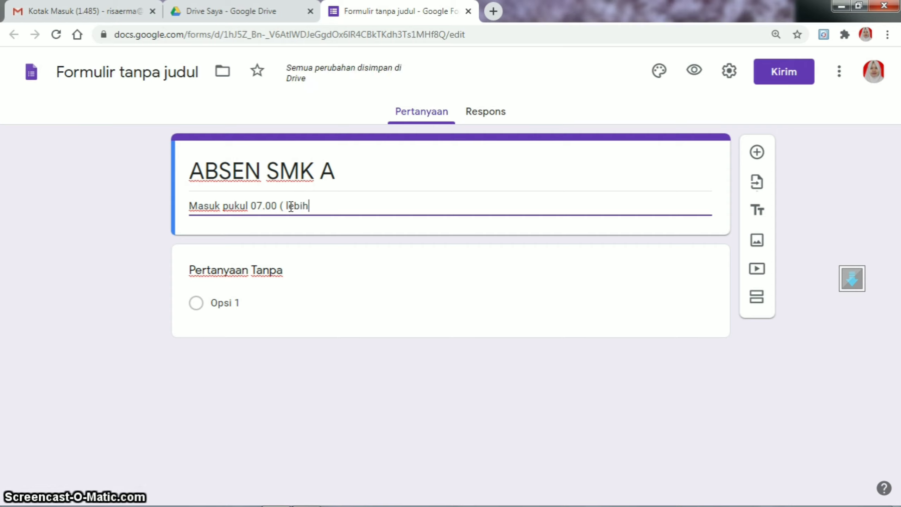
pyautogui.write(' dari')
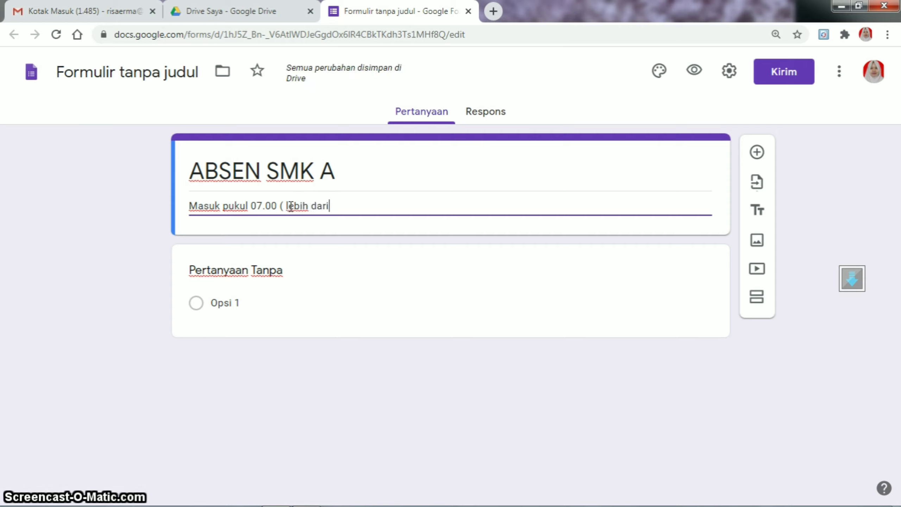
pyautogui.write(' 07')
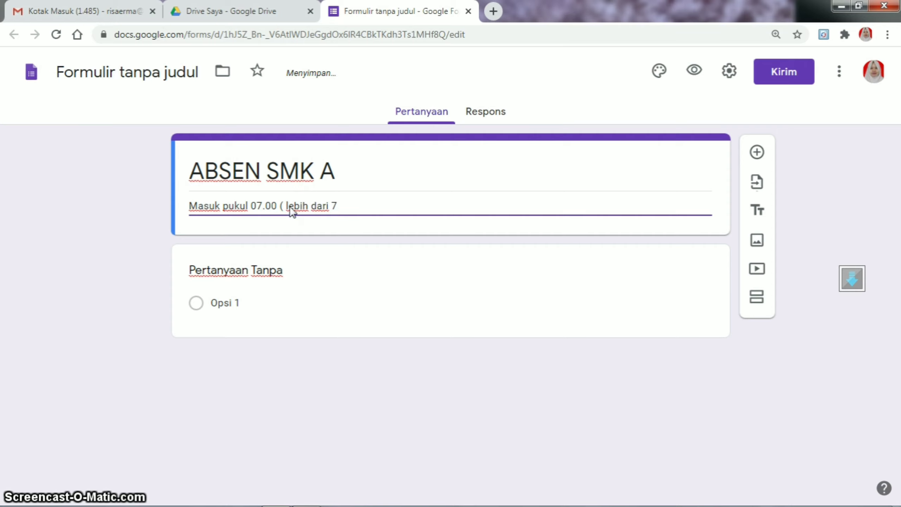
pyautogui.write('.')
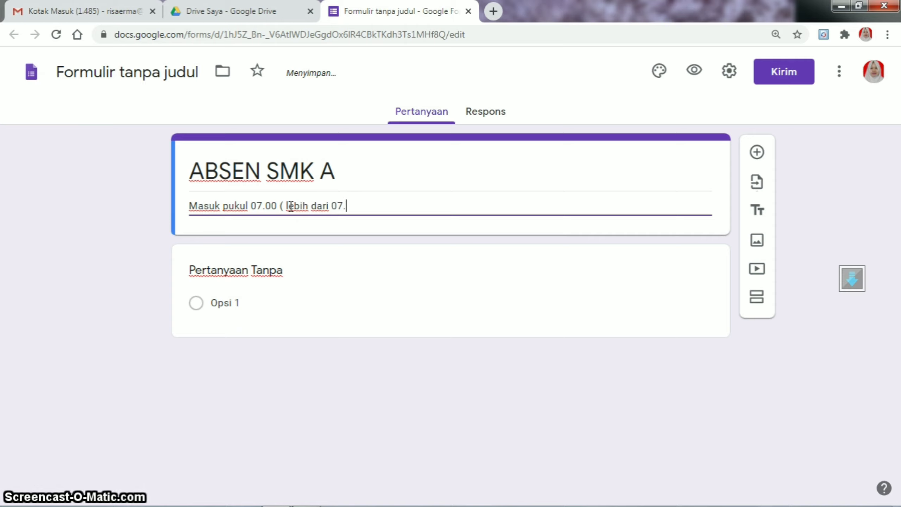
pyautogui.write('00')
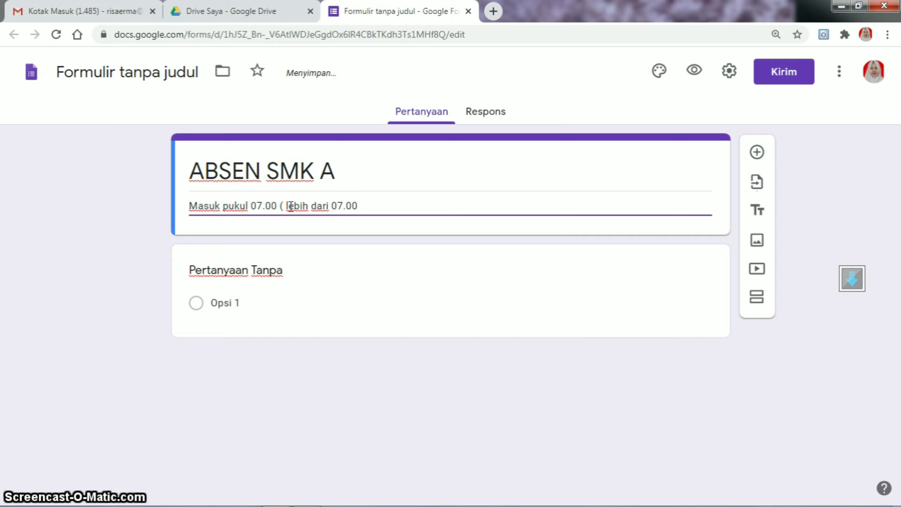
pyautogui.write(' dianggap')
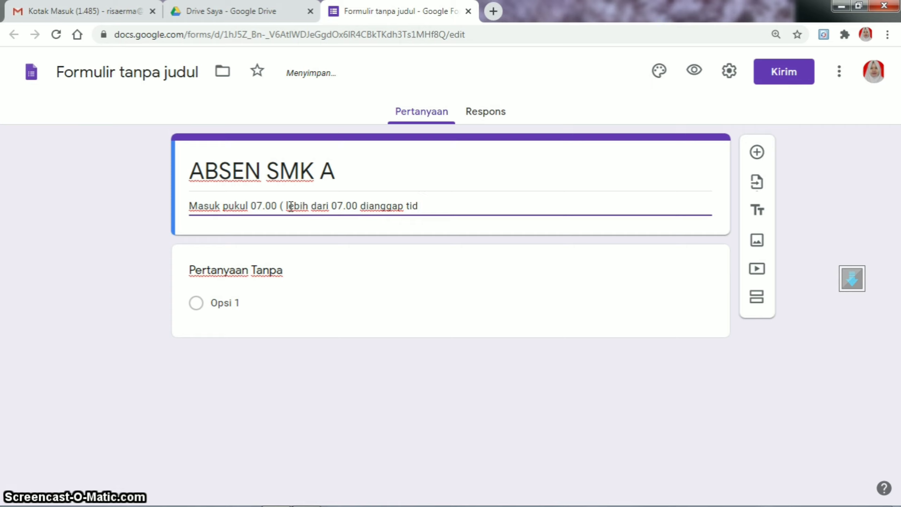
pyautogui.write(' tidak masu)')
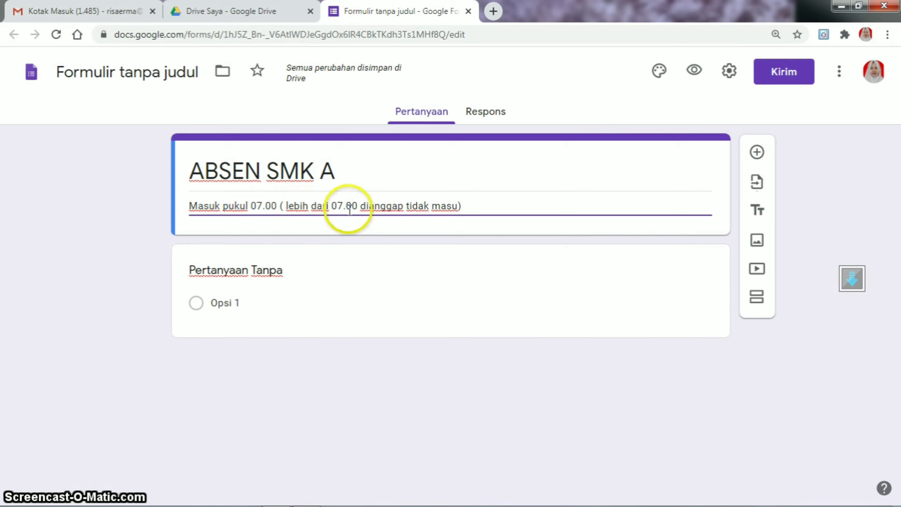
pyautogui.click(458, 206)
pyautogui.write('k')
# Add a second line to the form description reading "Upload foto menggunakan foto pribadi dan memakai seragam sekolah"
pyautogui.click(475, 206)
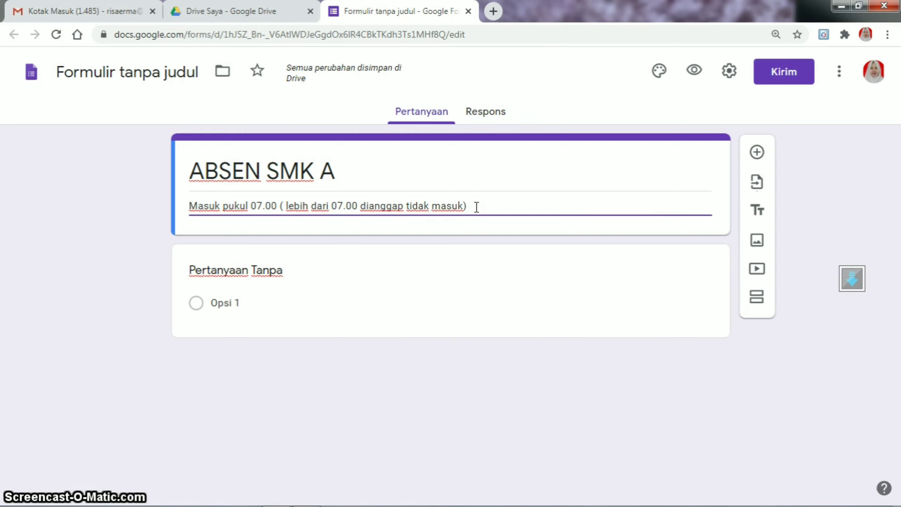
pyautogui.press('Return')
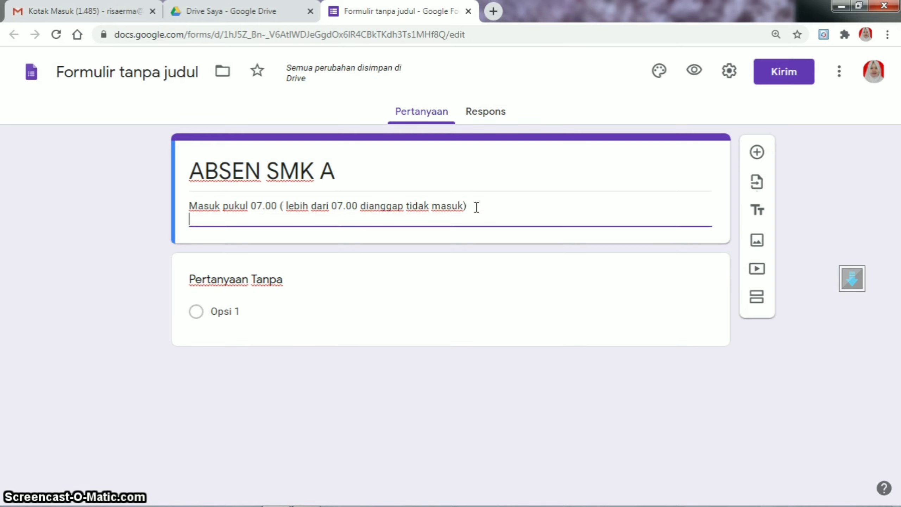
pyautogui.write('Upload')
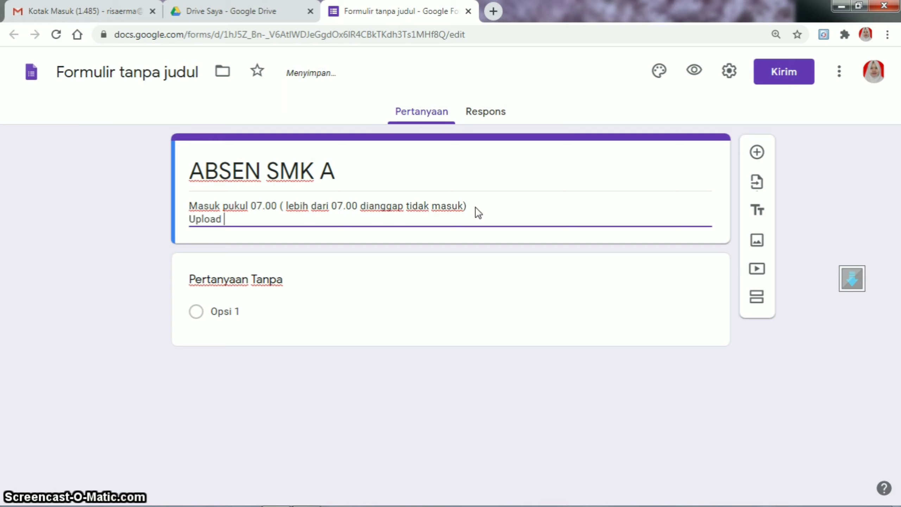
pyautogui.write(' foto menggunakan ')
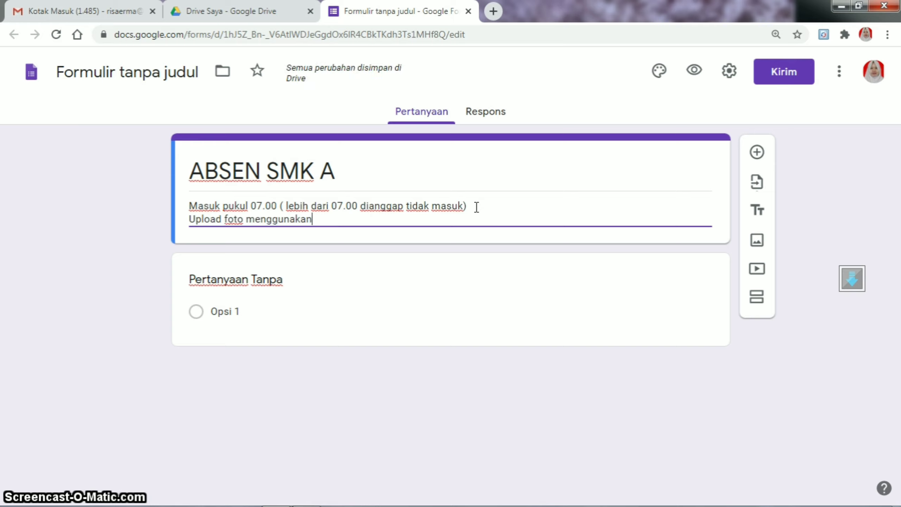
pyautogui.write('foto prib')
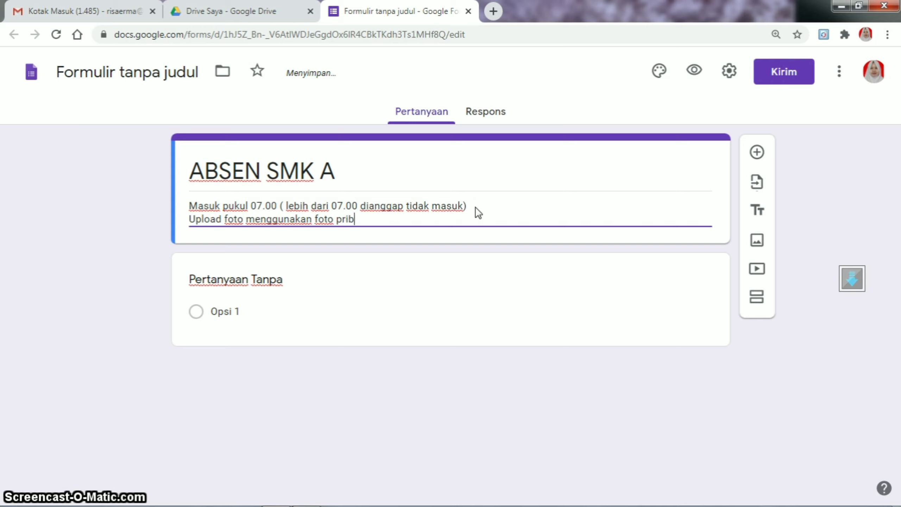
pyautogui.write('adi dan')
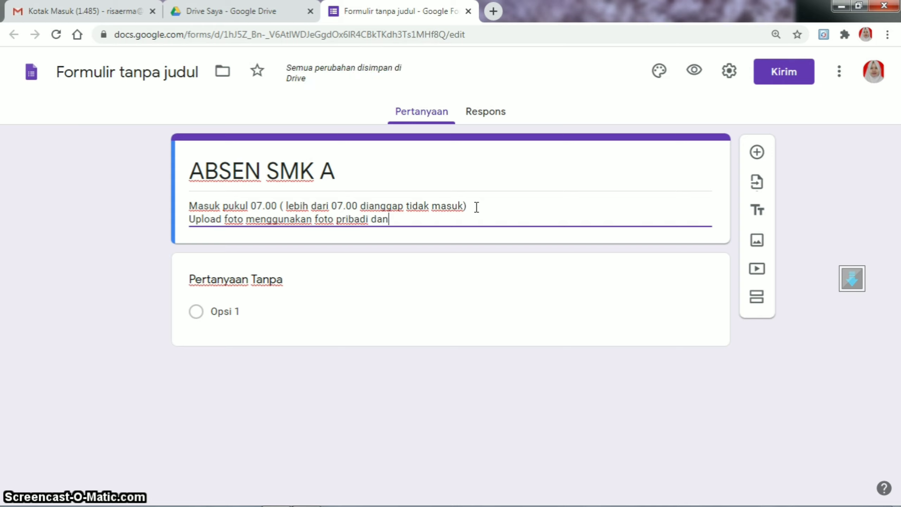
pyautogui.write(' me')
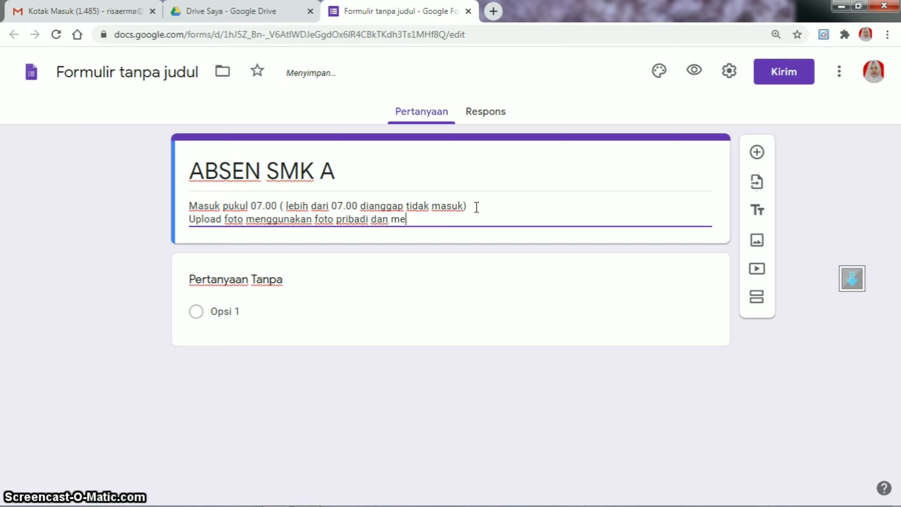
pyautogui.write('makai se')
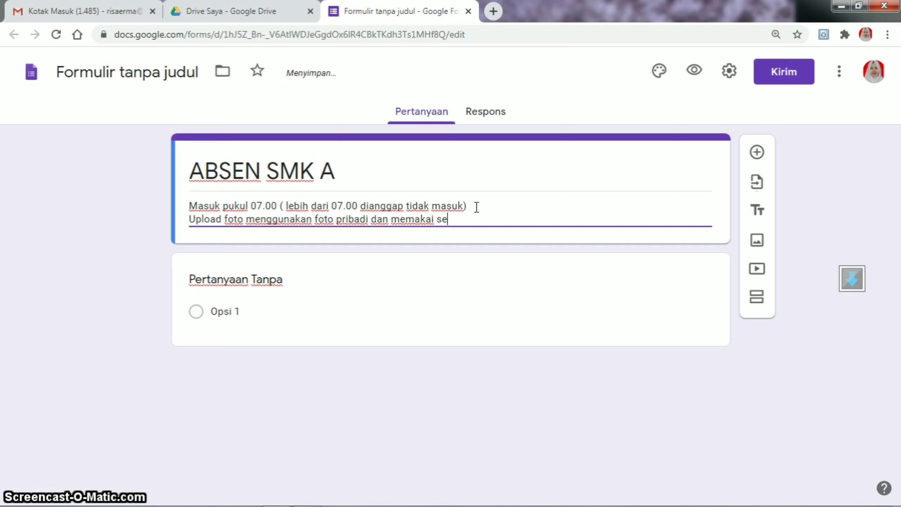
pyautogui.write('ragam sekolah')
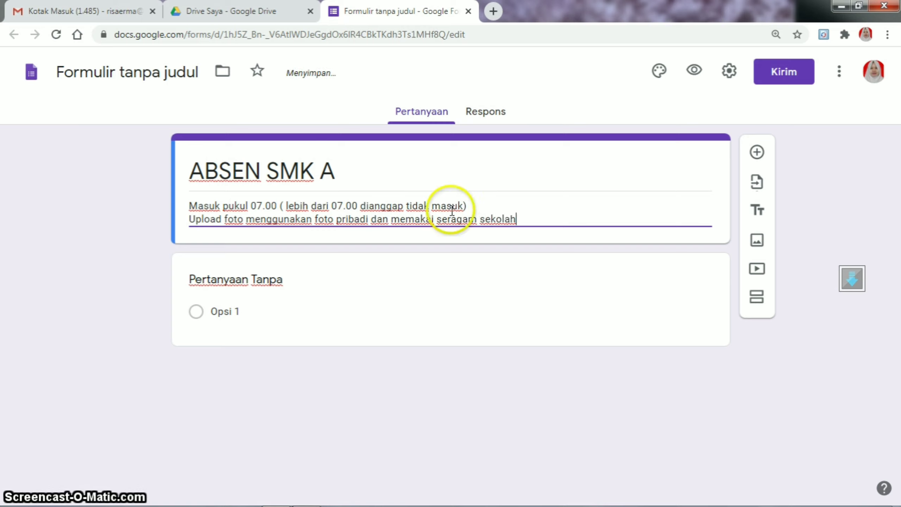
# Insert the heading "Ketentuan Absen :" above the two description lines and number those lines 1. and 2
pyautogui.click(191, 206)
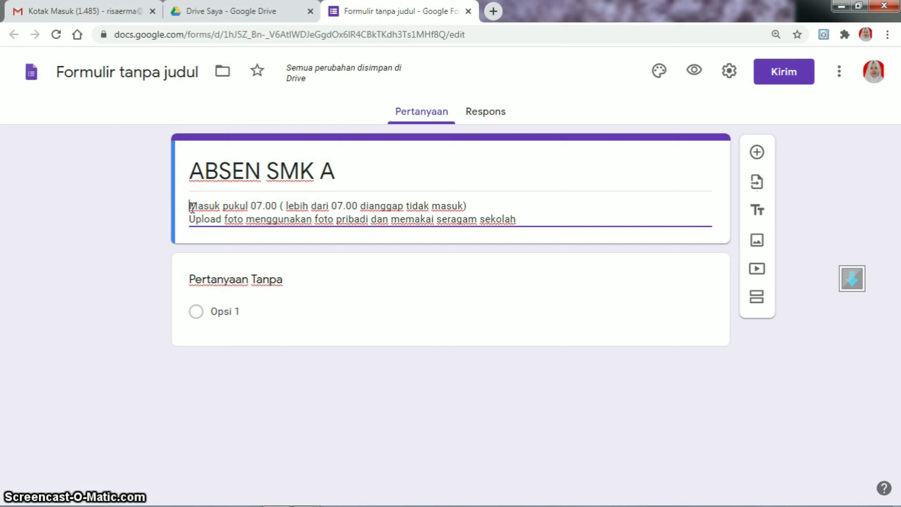
pyautogui.press('Return')
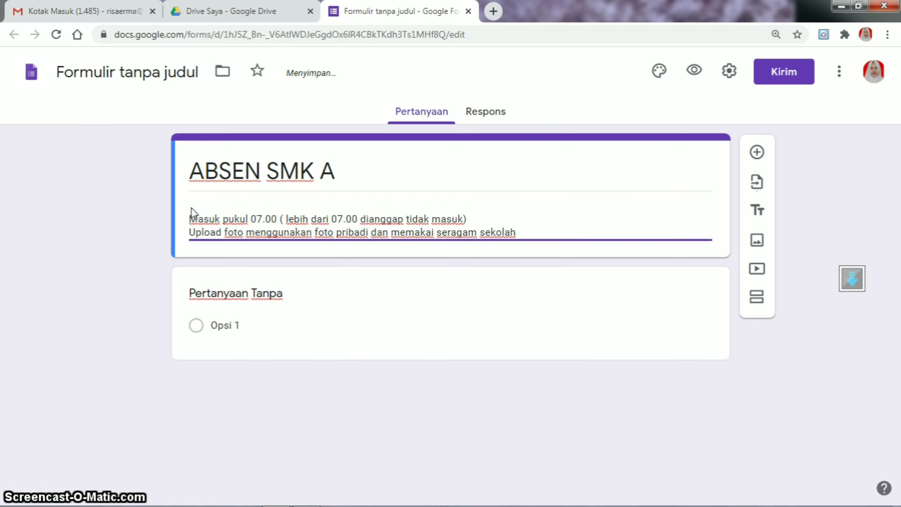
pyautogui.write('Keten')
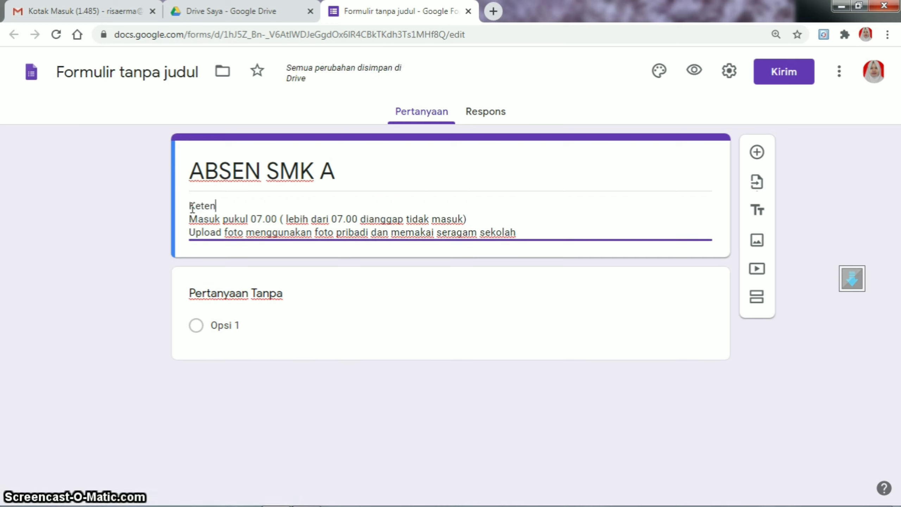
pyautogui.write('tuan Absen :')
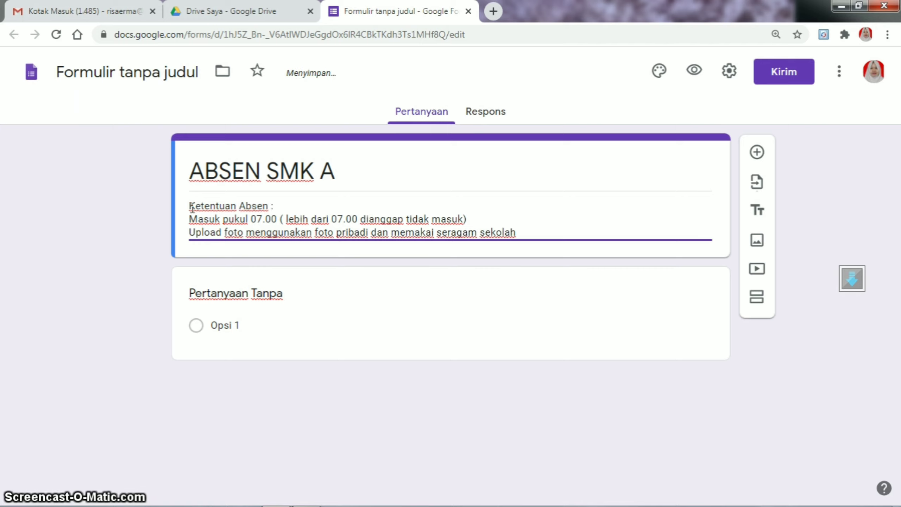
pyautogui.click(190, 221)
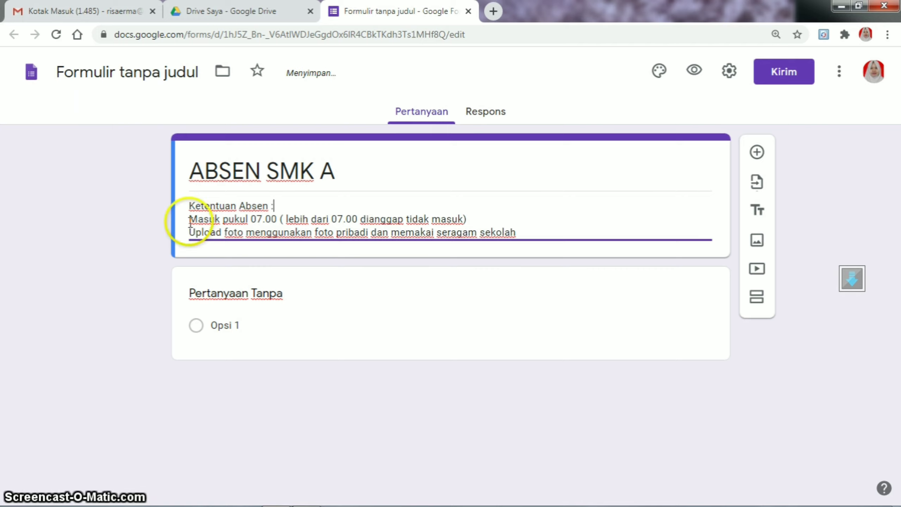
pyautogui.write('1.')
pyautogui.click(189, 235)
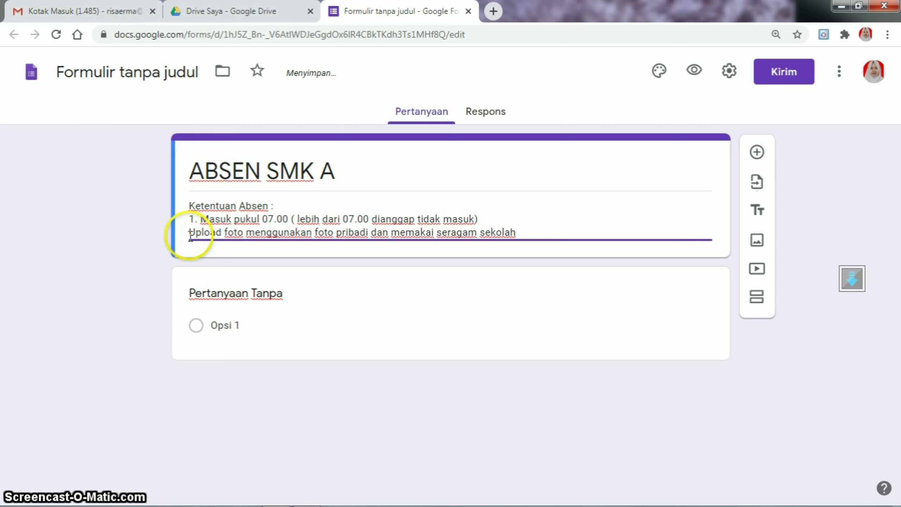
pyautogui.write('2.')
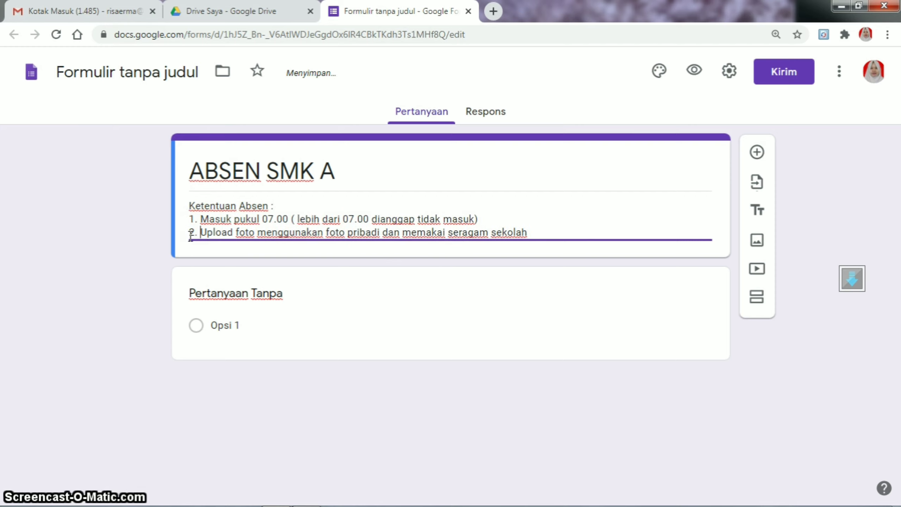
# Title the first question "Nama" with the answer type Jawaban singkat and make it required
pyautogui.click(286, 298)
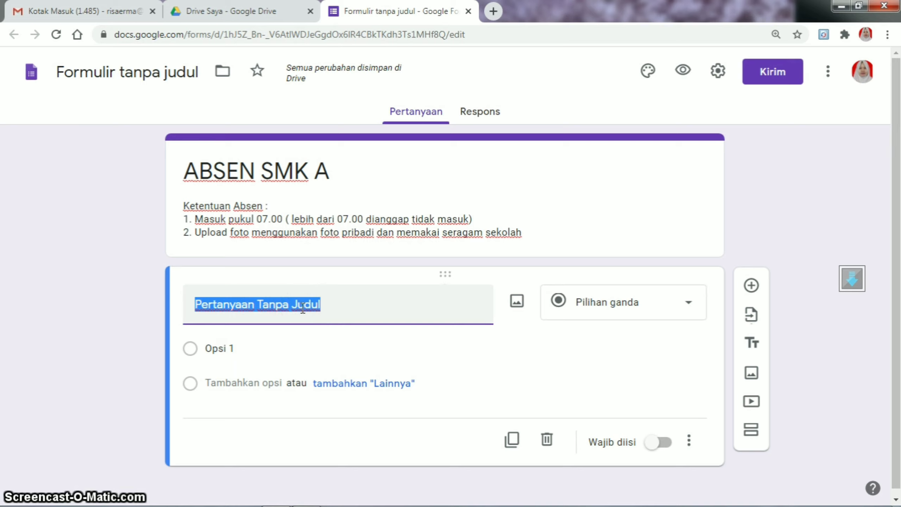
pyautogui.write('Nama')
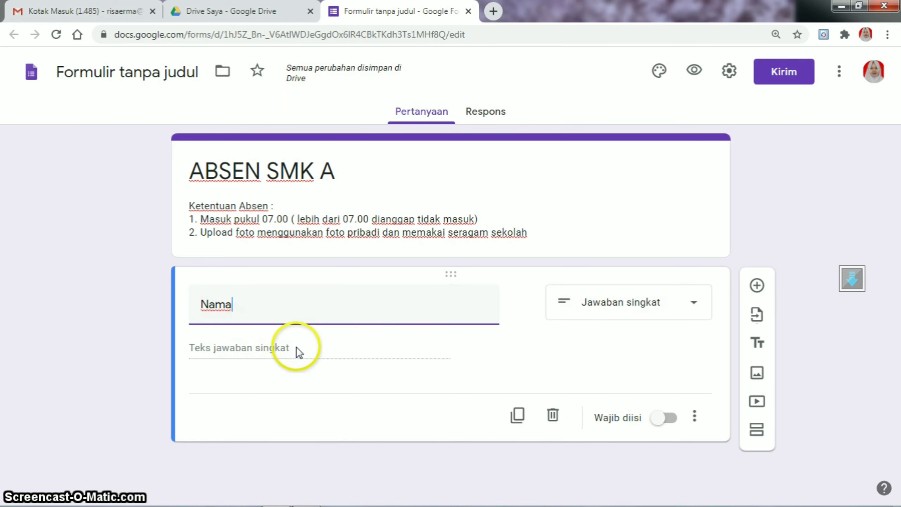
pyautogui.click(676, 304)
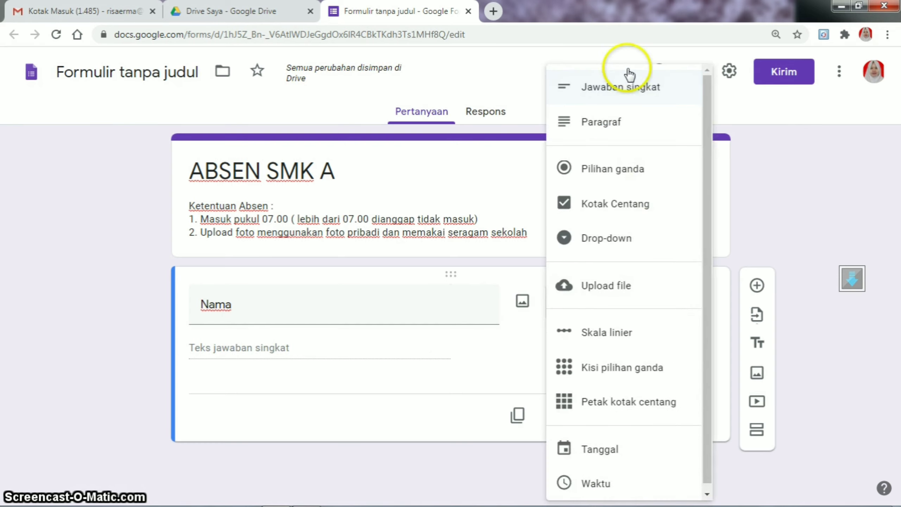
pyautogui.click(627, 86)
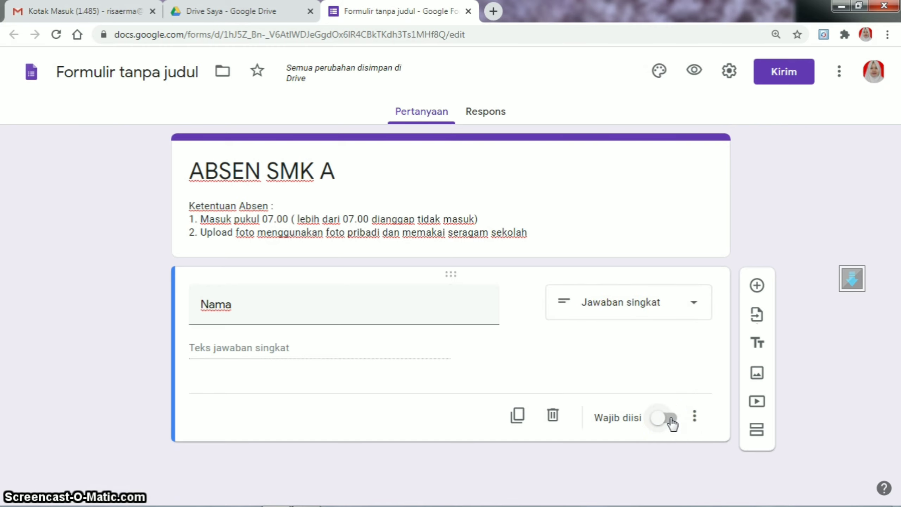
pyautogui.click(671, 422)
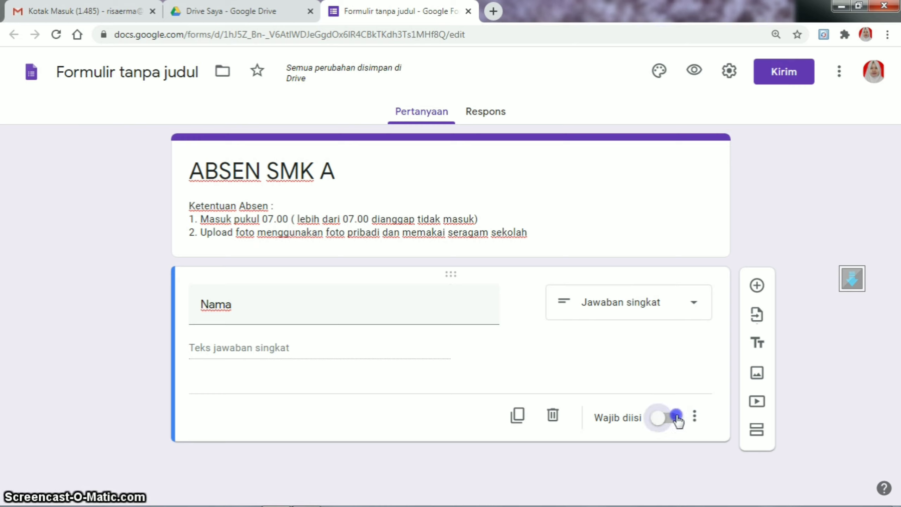
pyautogui.click(672, 422)
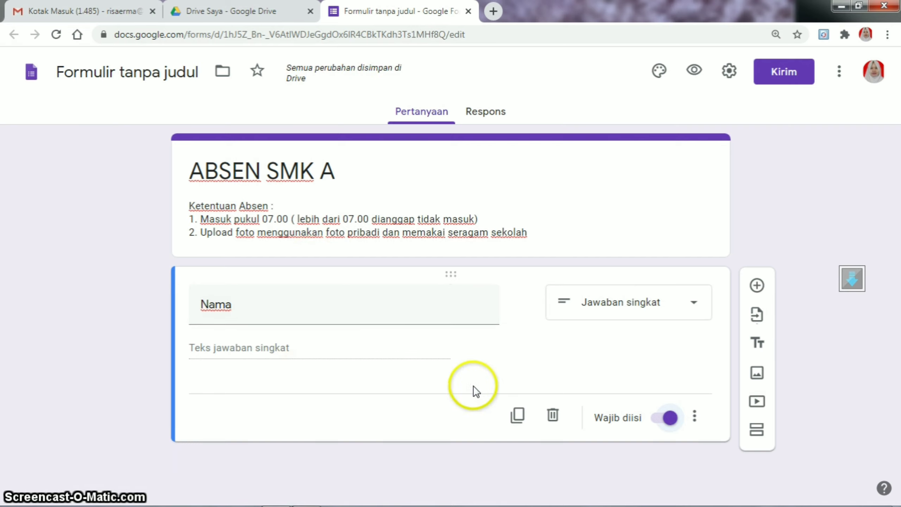
# Add a second question titled "Kelas" and set its answer type to Drop-down
pyautogui.click(757, 287)
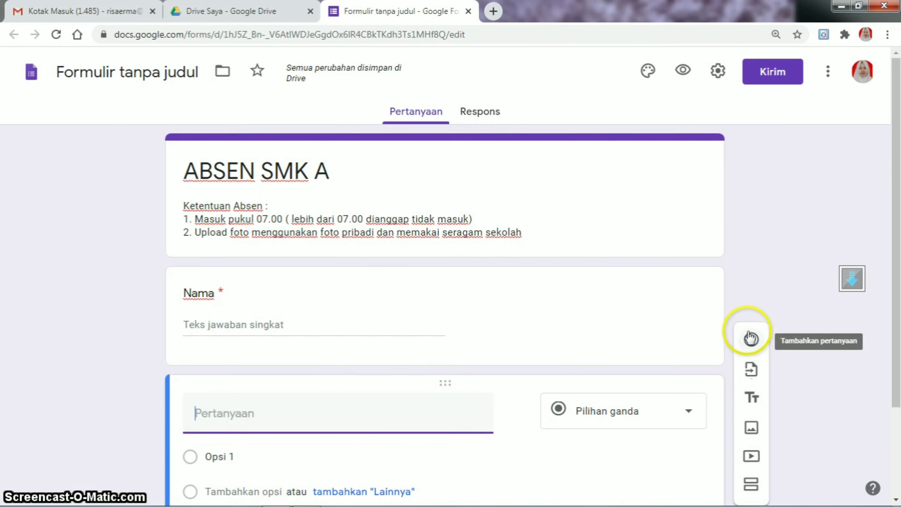
pyautogui.moveTo(899, 258); pyautogui.dragTo(899, 360)
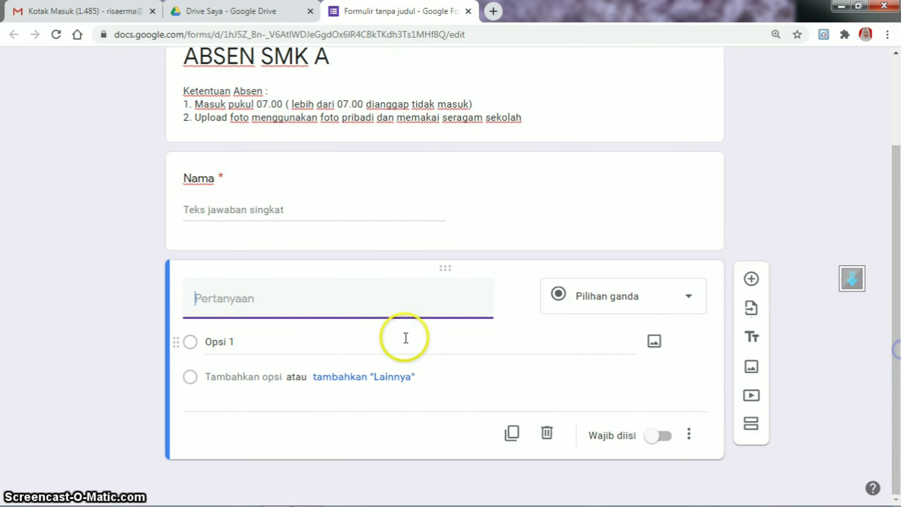
pyautogui.click(377, 306)
pyautogui.write('K')
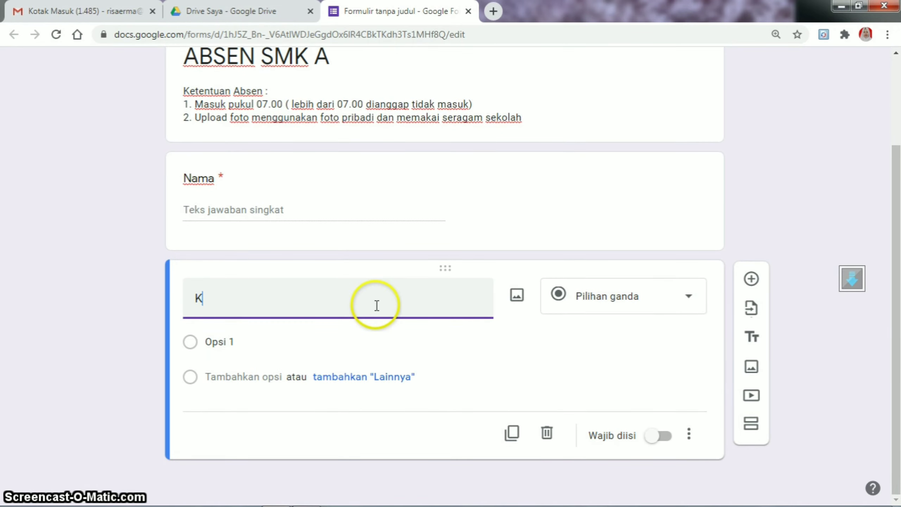
pyautogui.write('elas')
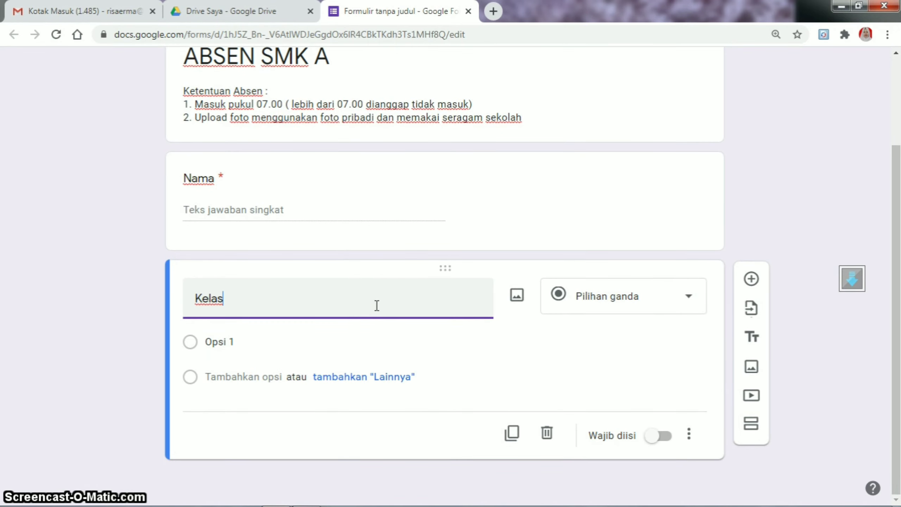
pyautogui.click(242, 354)
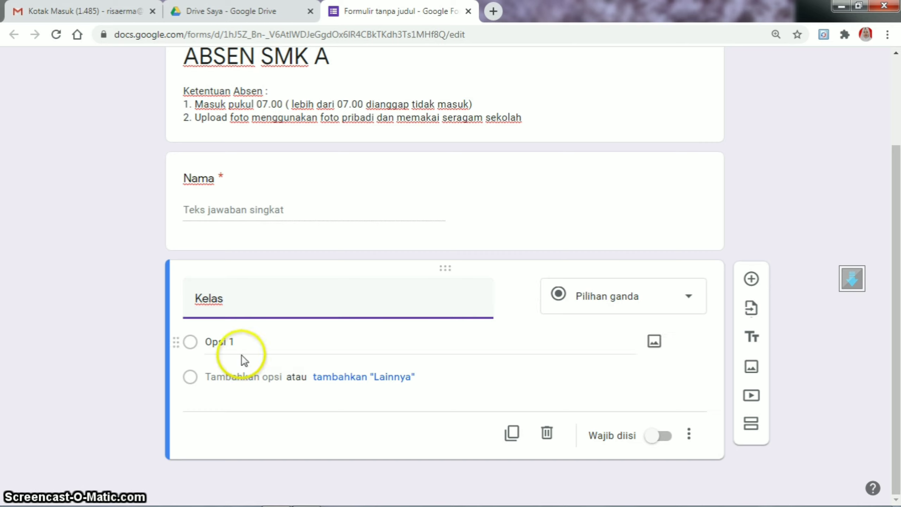
pyautogui.click(683, 296)
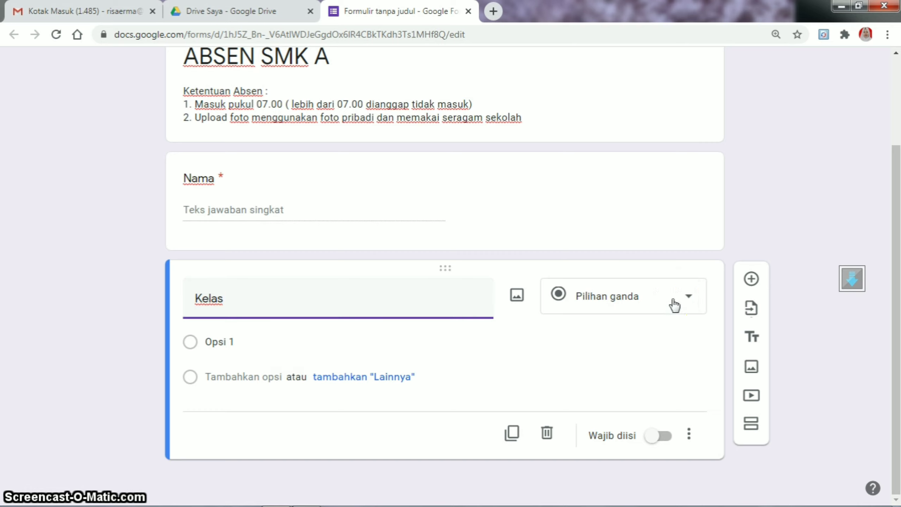
pyautogui.click(674, 304)
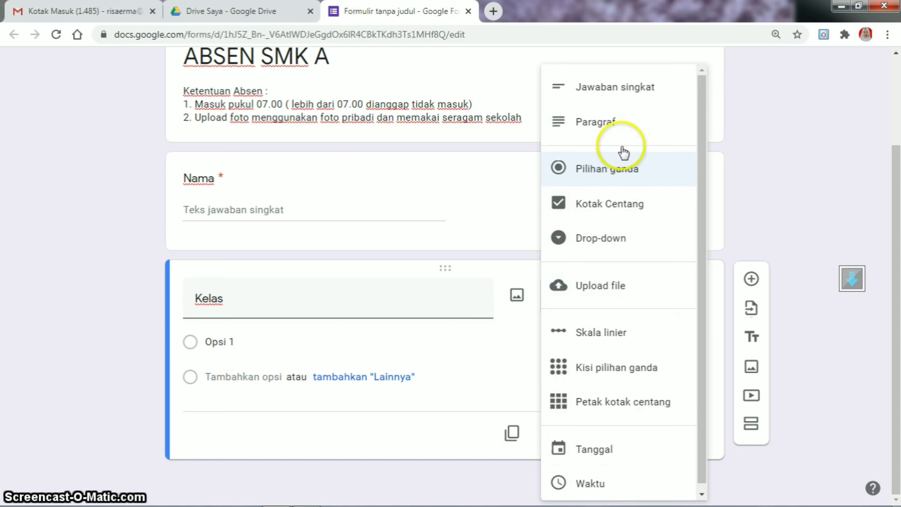
pyautogui.click(611, 238)
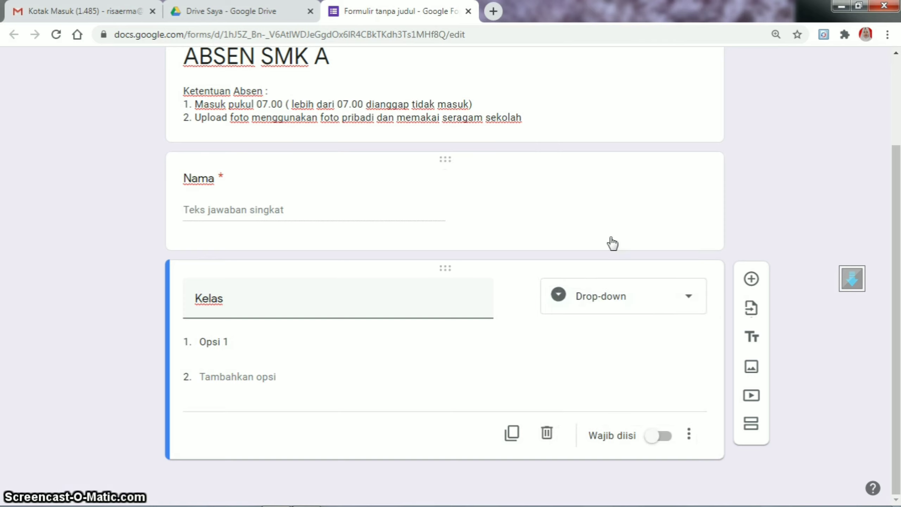
# Enter "X MM 1", "X MM 2" and "X MM 3" as the answer options of the Kelas question
pyautogui.click(229, 341)
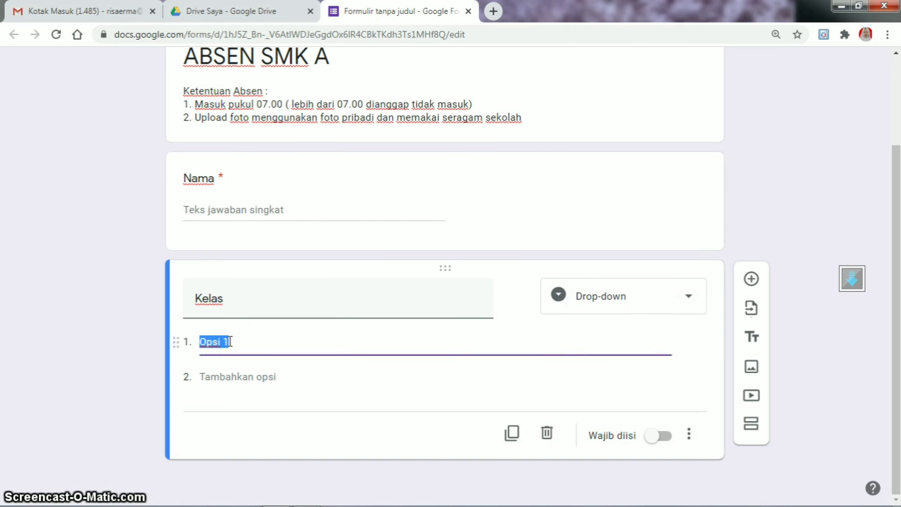
pyautogui.write('X')
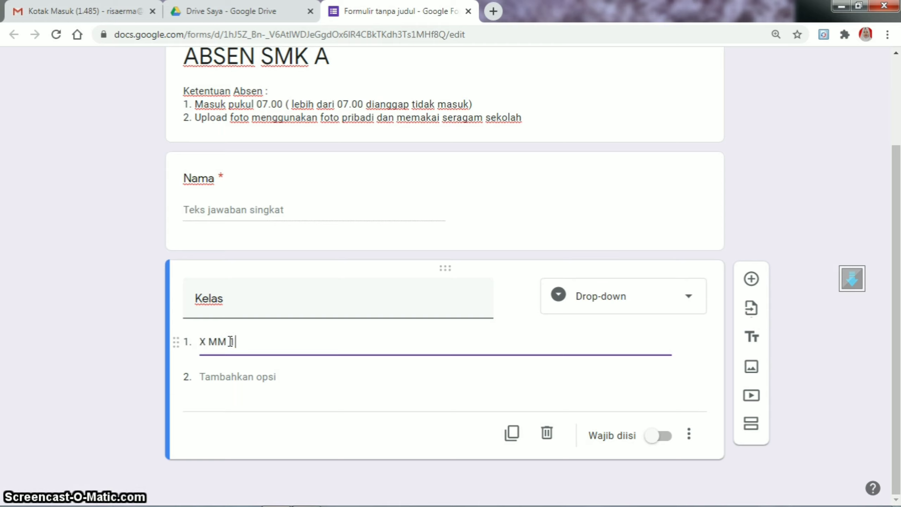
pyautogui.write(' MM 1')
pyautogui.click(215, 376)
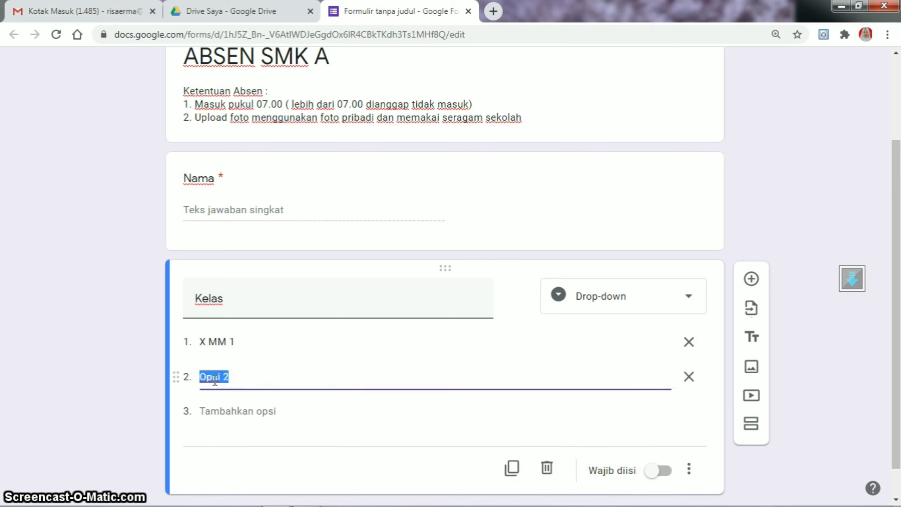
pyautogui.write('X MM 2')
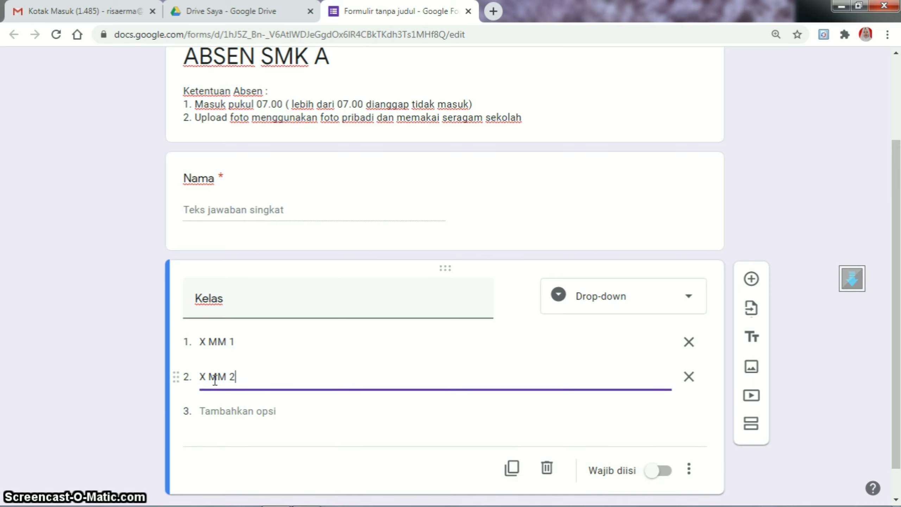
pyautogui.click(212, 410)
pyautogui.write('x')
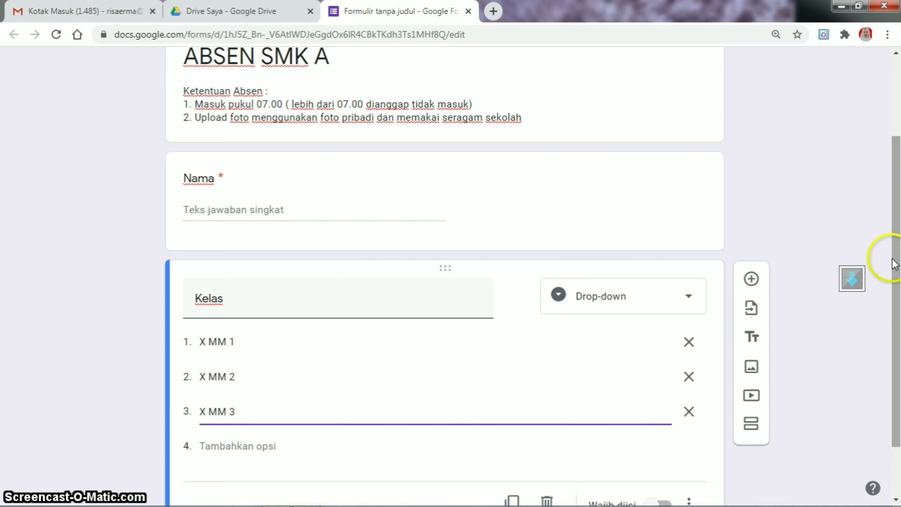
# Add a third question below Kelas and title it "Absen"
pyautogui.scroll(-2, 890, 271)
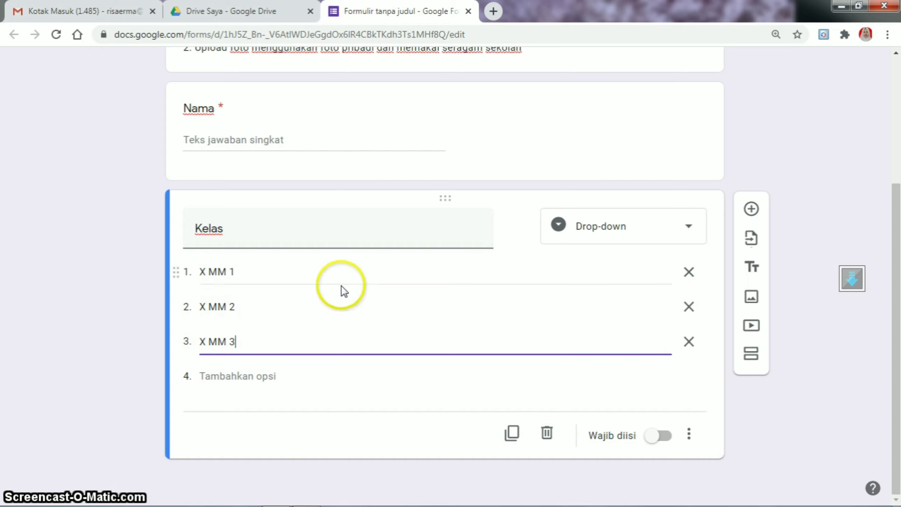
pyautogui.click(752, 209)
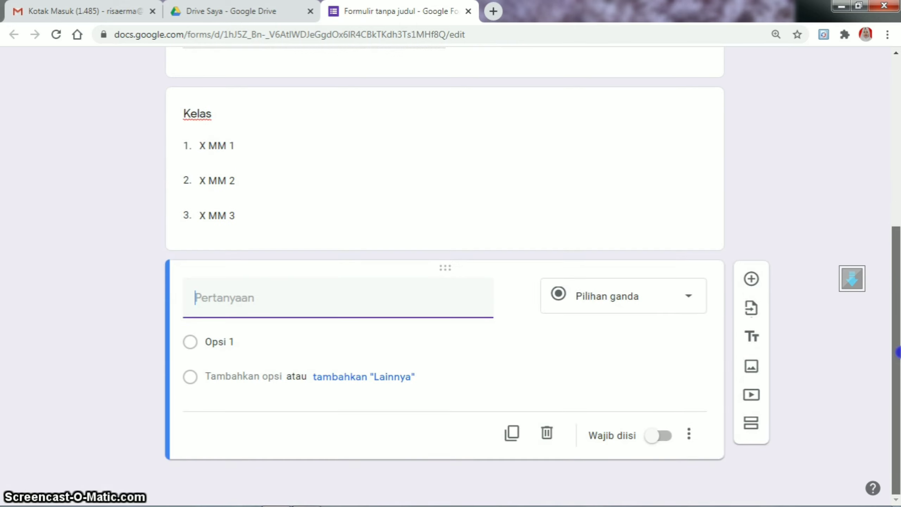
pyautogui.click(249, 304)
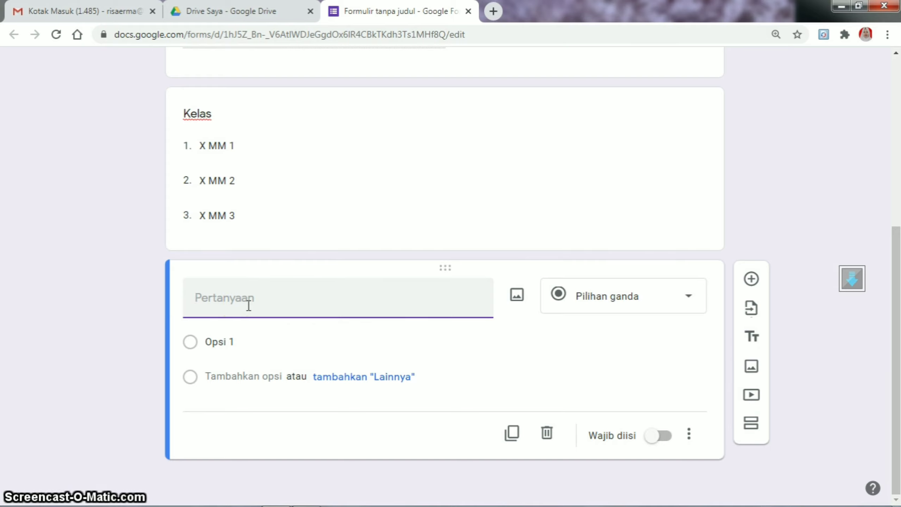
pyautogui.moveTo(305, 499)
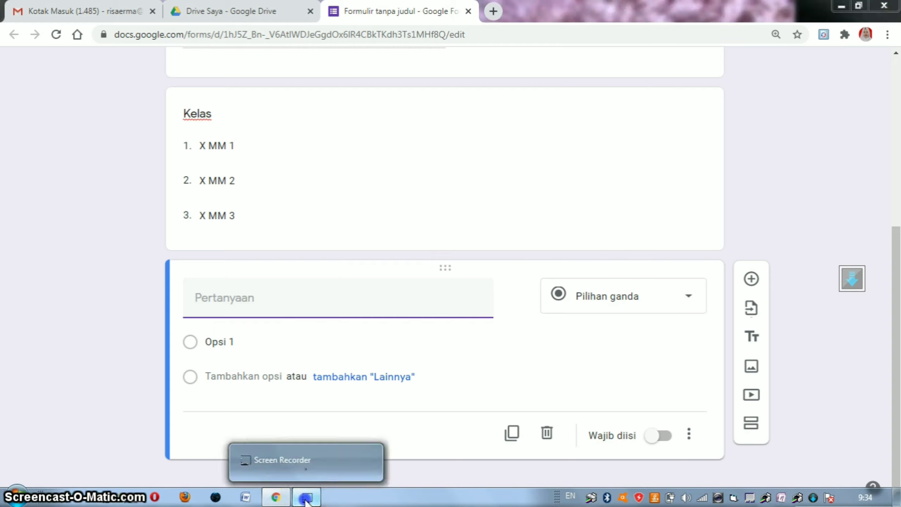
pyautogui.write('A')
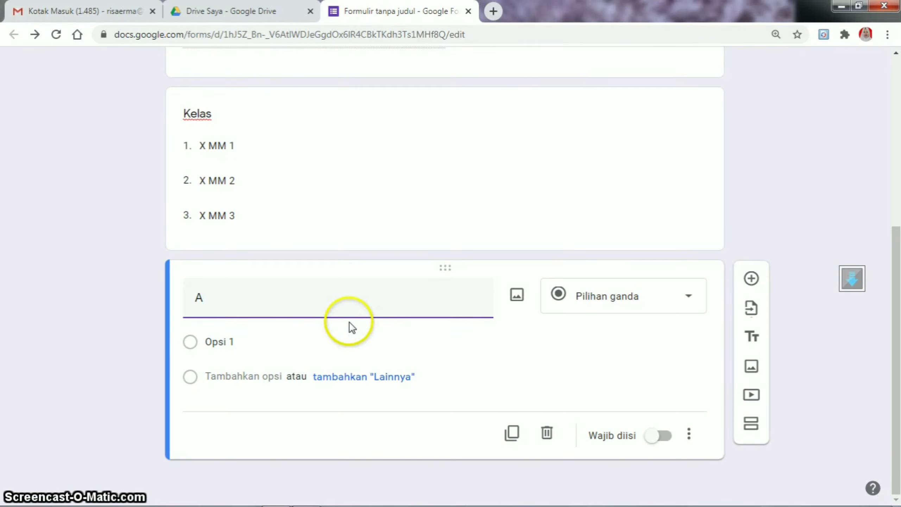
pyautogui.write('bsen')
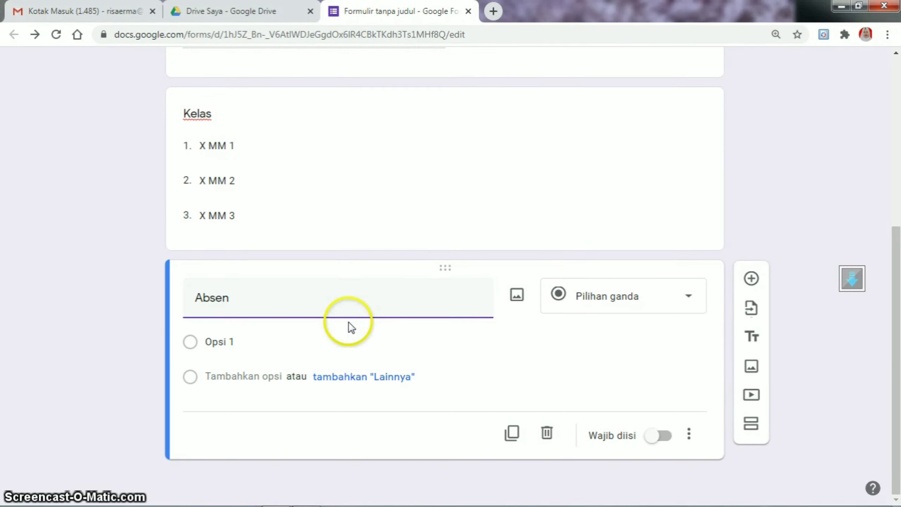
# Enter "Masuk (Sebelum pukul 07.00)" and "Pulang (jam 14.00)" as the Absen question's options and set its answer type to Kotak Centang
pyautogui.click(243, 340)
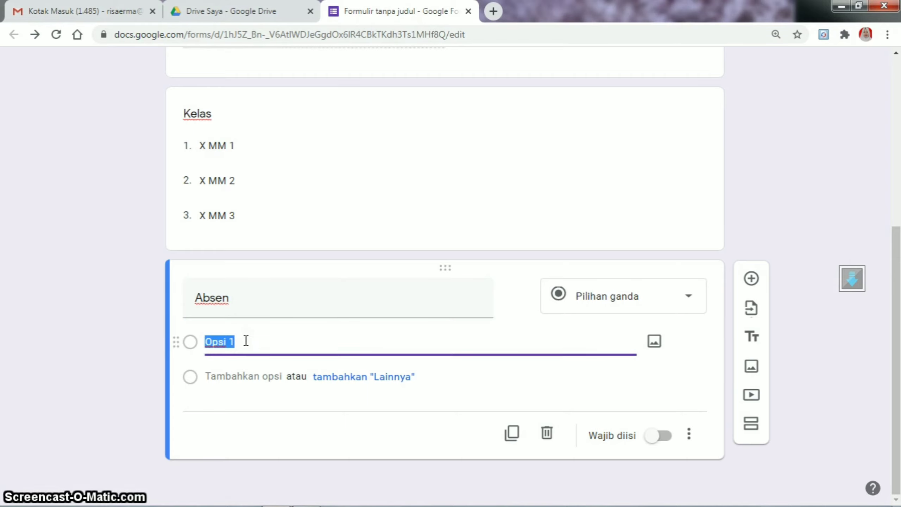
pyautogui.write('Masuk (s')
pyautogui.press('BackSpace')
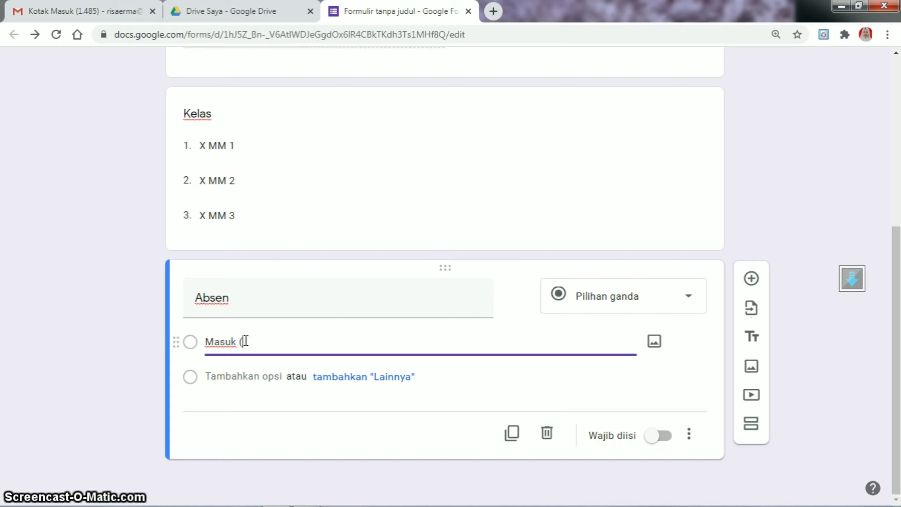
pyautogui.write('Sebe')
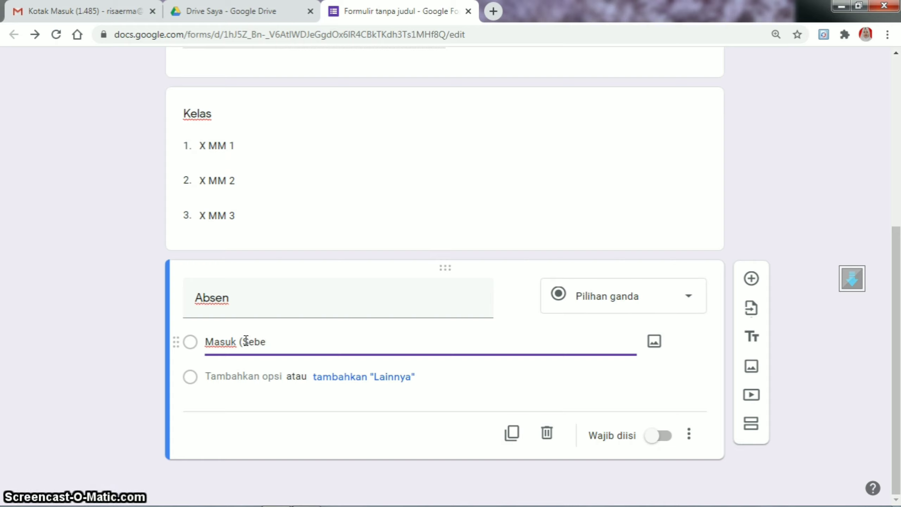
pyautogui.write('lum pukul 07.00')
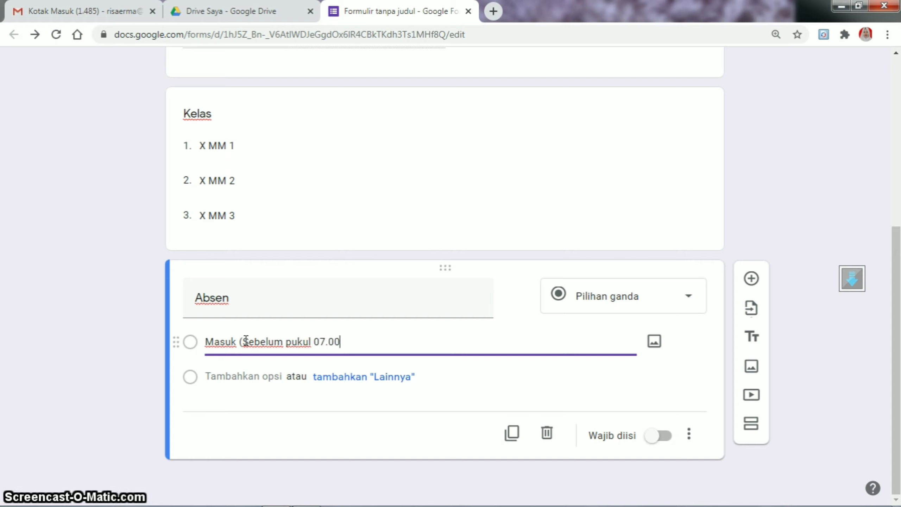
pyautogui.write(')')
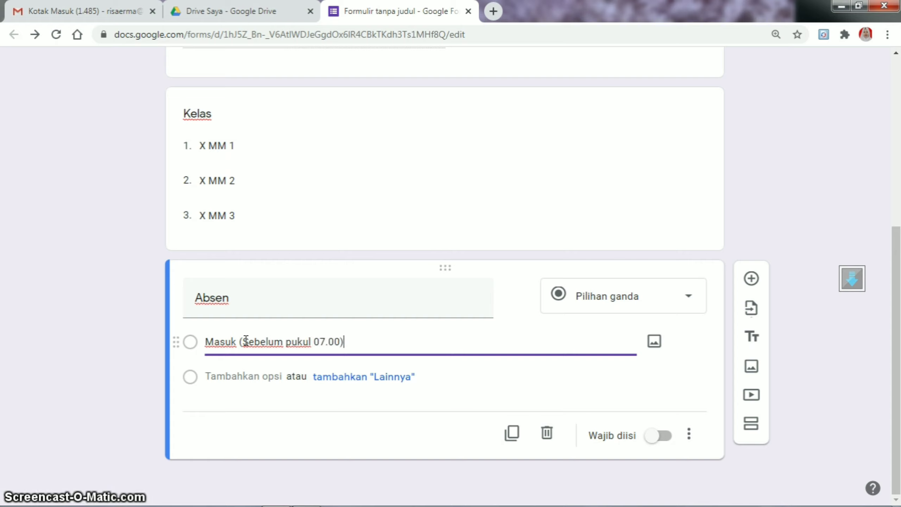
pyautogui.click(236, 377)
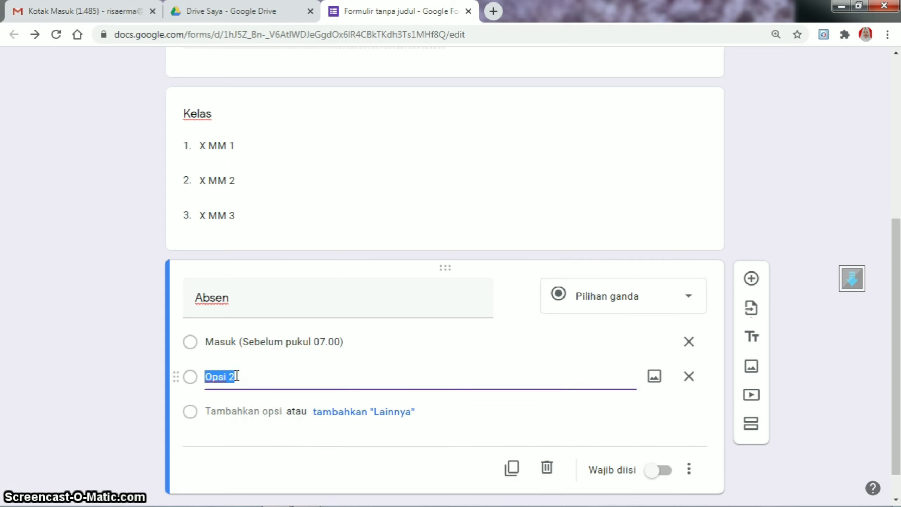
pyautogui.write('Pulang')
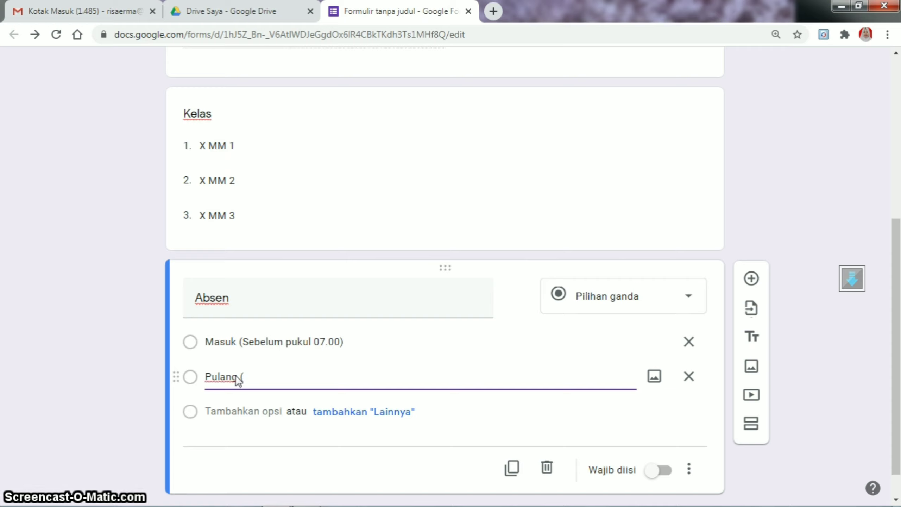
pyautogui.write(' (jam 14.00')
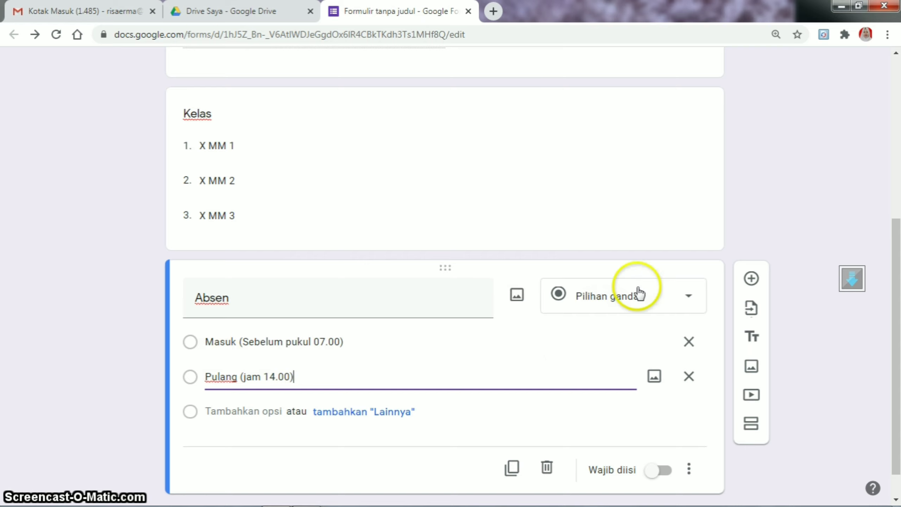
pyautogui.click(627, 297)
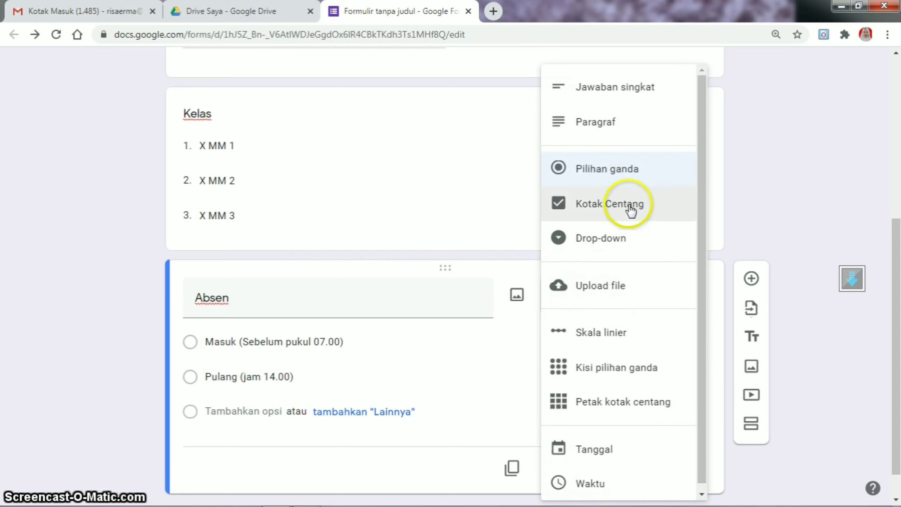
pyautogui.click(581, 203)
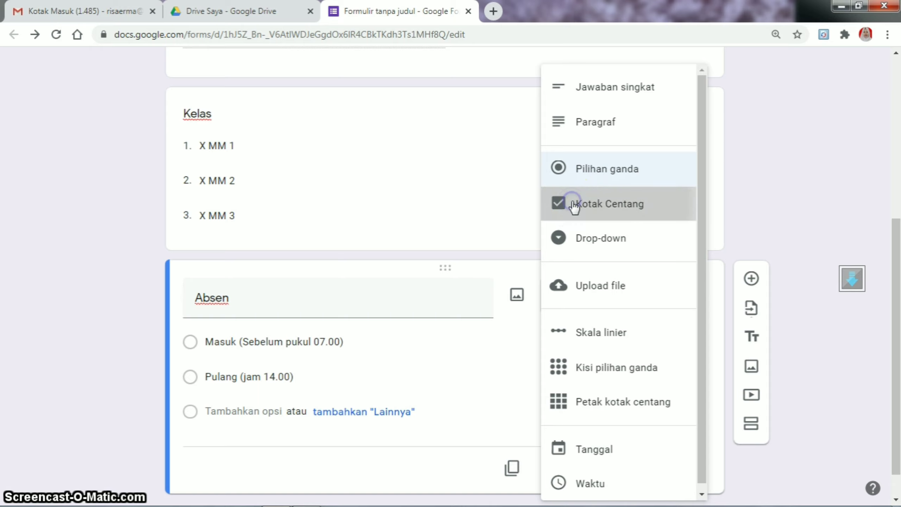
# Add a fourth question below Absen and title it "Upload Foto"
pyautogui.moveTo(898, 308); pyautogui.dragTo(898, 361)
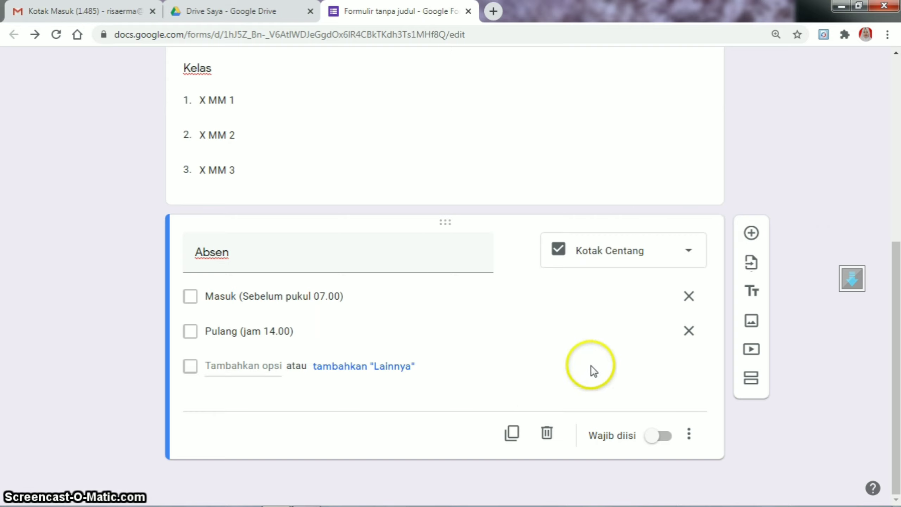
pyautogui.click(749, 236)
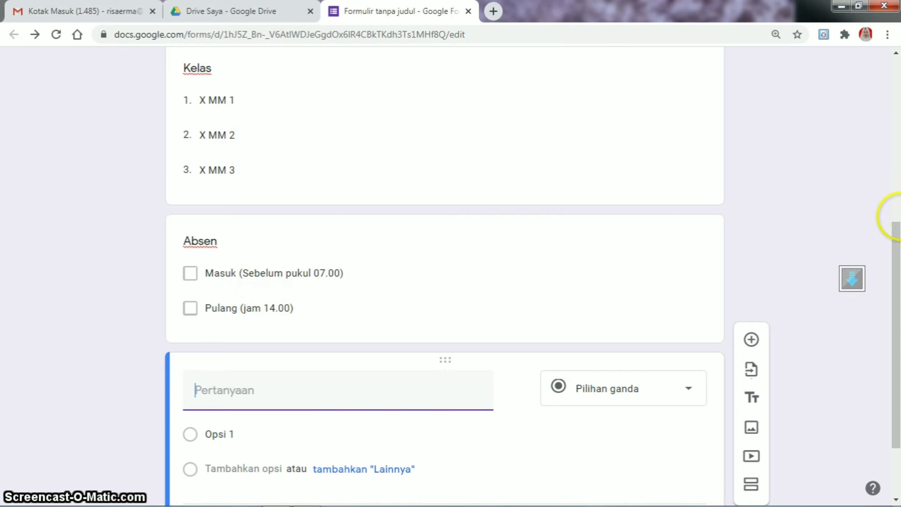
pyautogui.moveTo(892, 244); pyautogui.dragTo(893, 284)
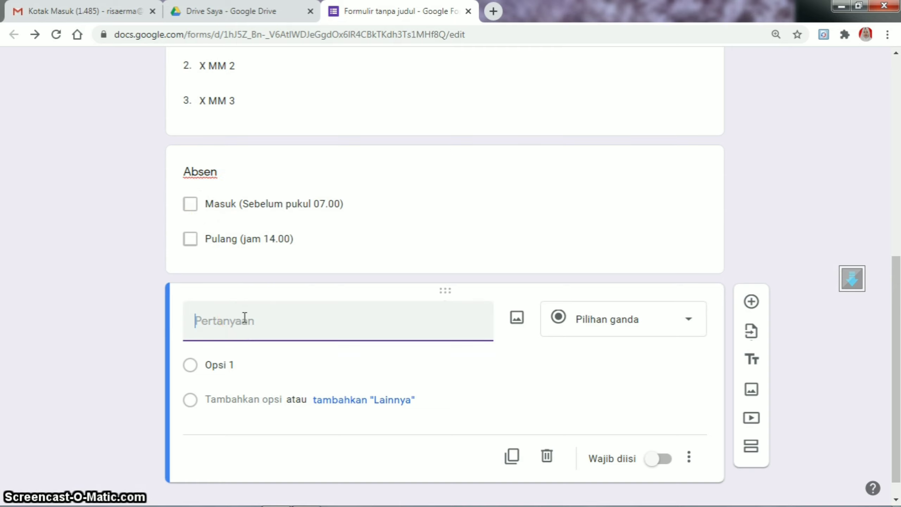
pyautogui.write('Upload Foto')
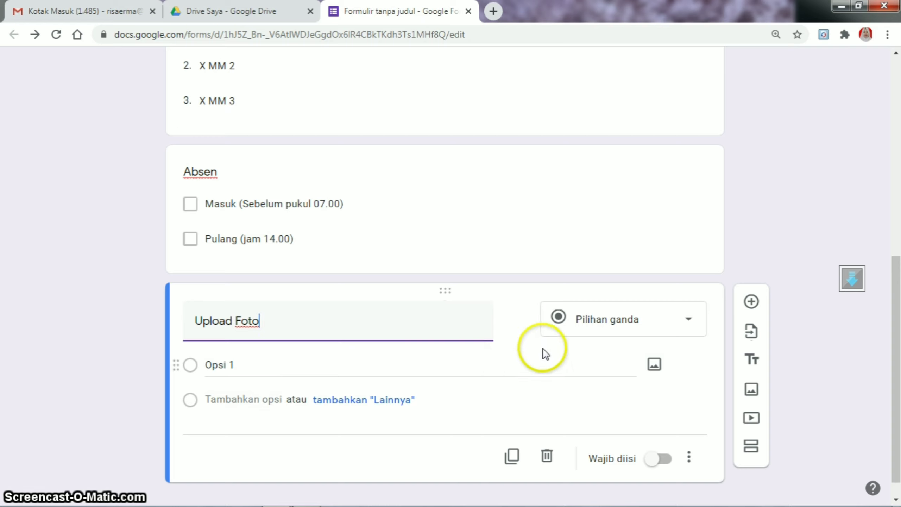
# Set the answer type of the Upload Foto question to Upload file and allow respondents to upload files to Drive
pyautogui.click(688, 323)
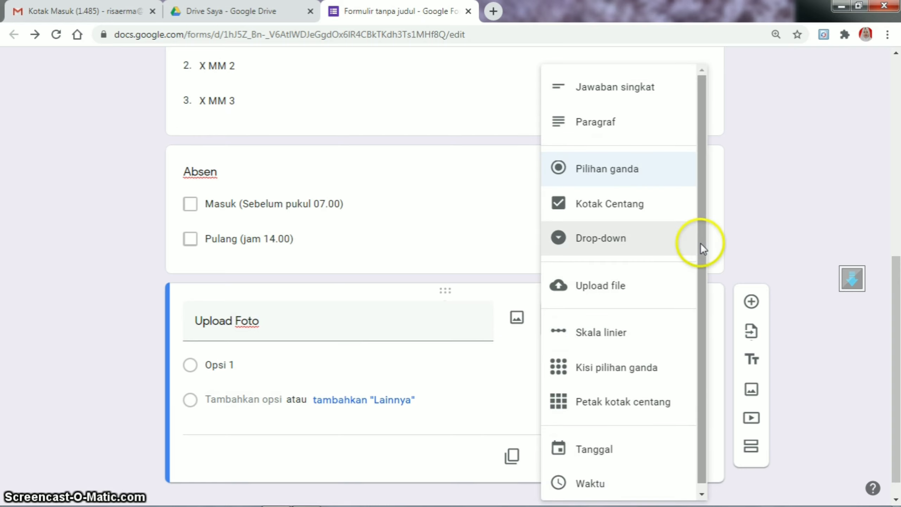
pyautogui.moveTo(700, 243); pyautogui.dragTo(703, 277)
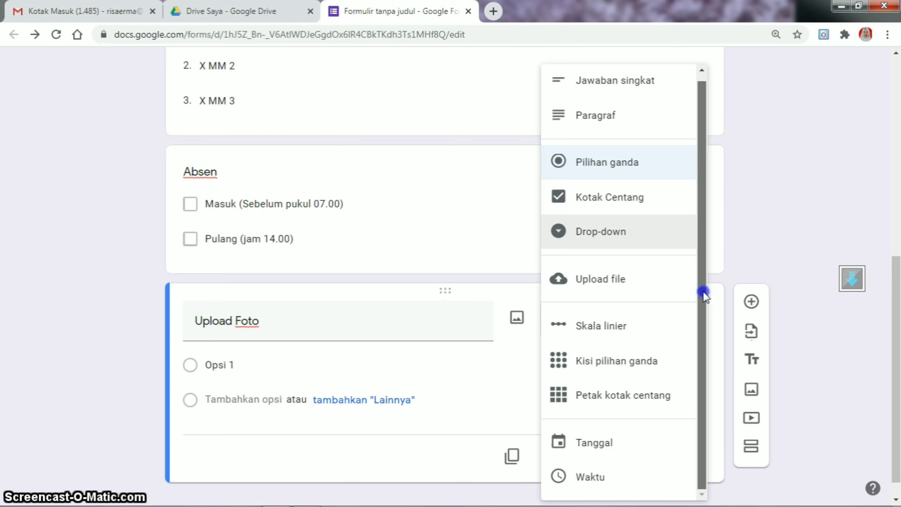
pyautogui.click(634, 284)
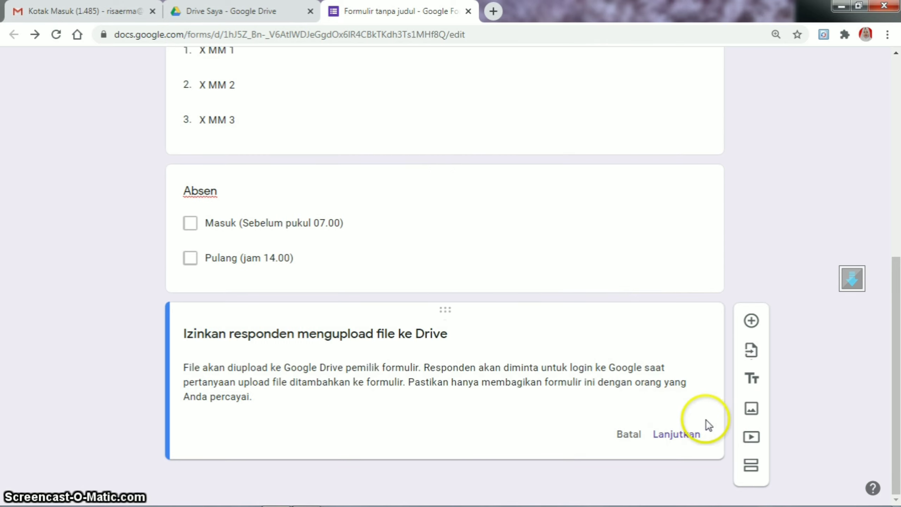
pyautogui.click(676, 434)
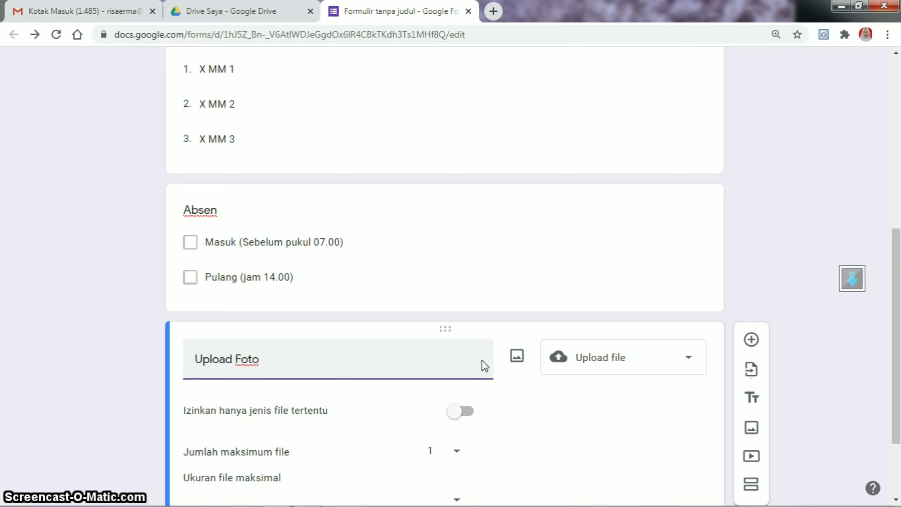
# Restrict the Upload Foto question to specific file types and allow both Gambar types
pyautogui.moveTo(896, 277); pyautogui.dragTo(899, 358)
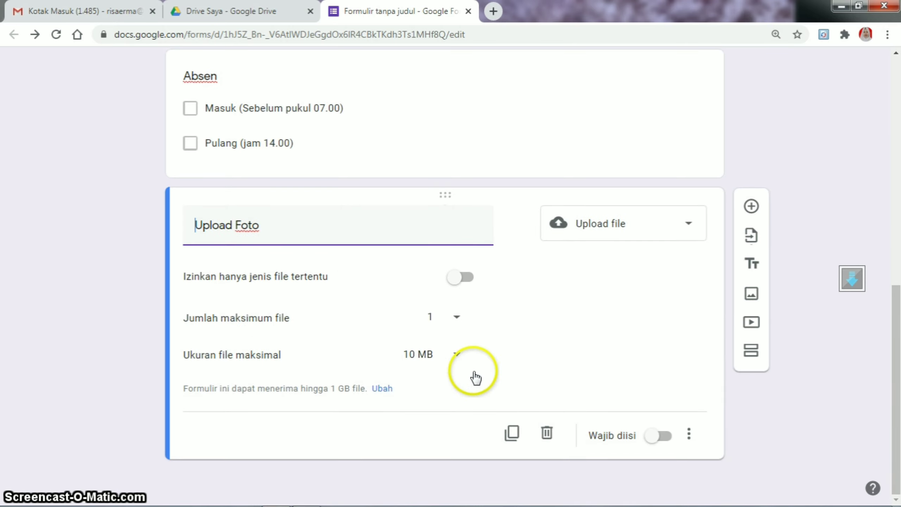
pyautogui.click(469, 279)
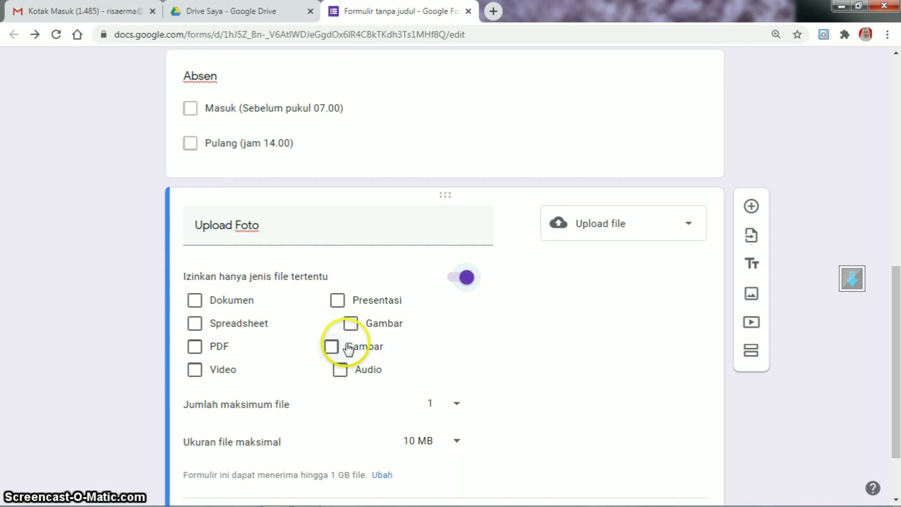
pyautogui.click(348, 350)
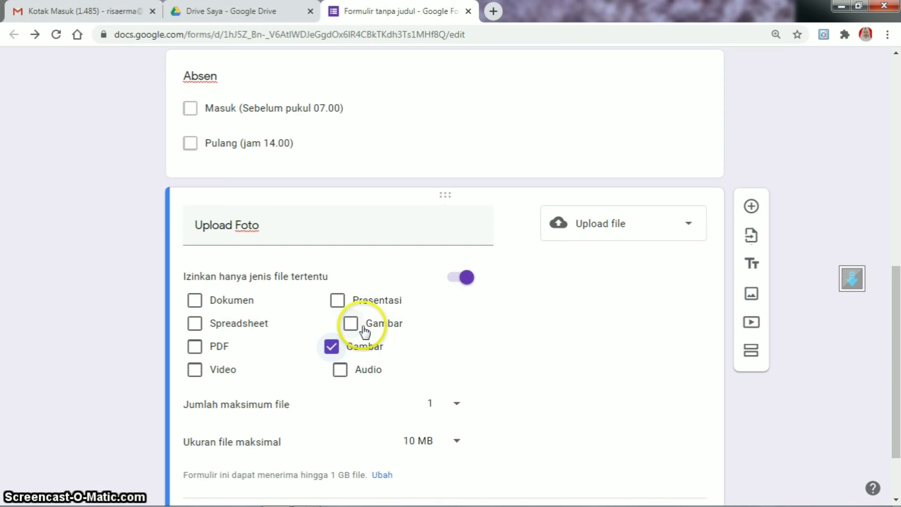
pyautogui.click(364, 330)
# Choose 1 as the maximum number of files and 10 MB as the maximum file size for the Upload Foto question
pyautogui.moveTo(891, 322); pyautogui.dragTo(891, 357)
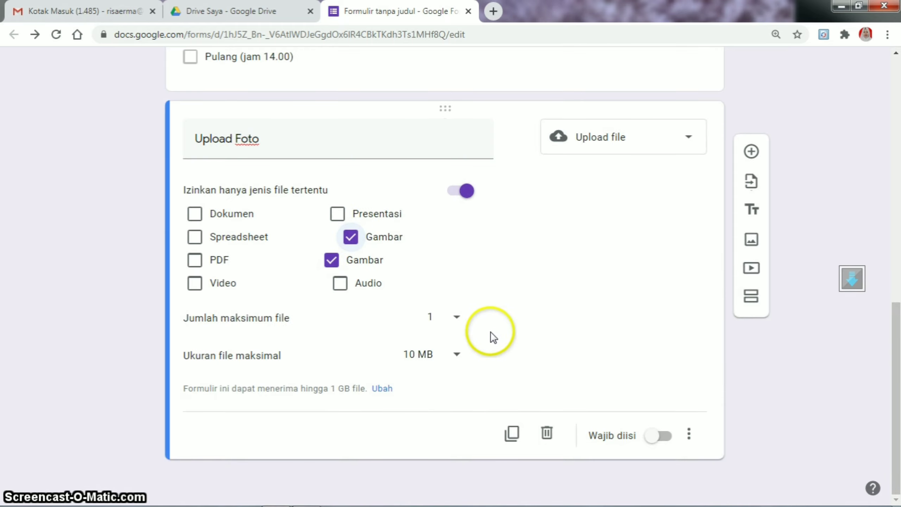
pyautogui.click(457, 320)
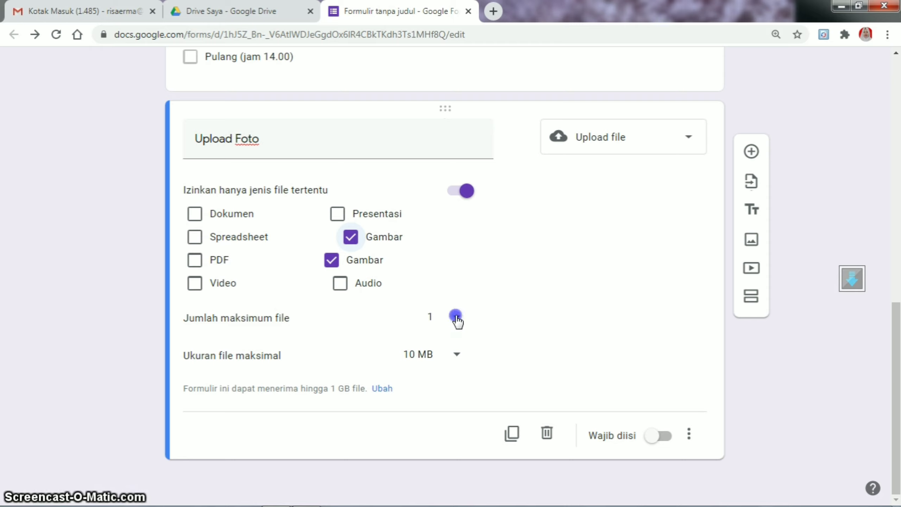
pyautogui.click(431, 352)
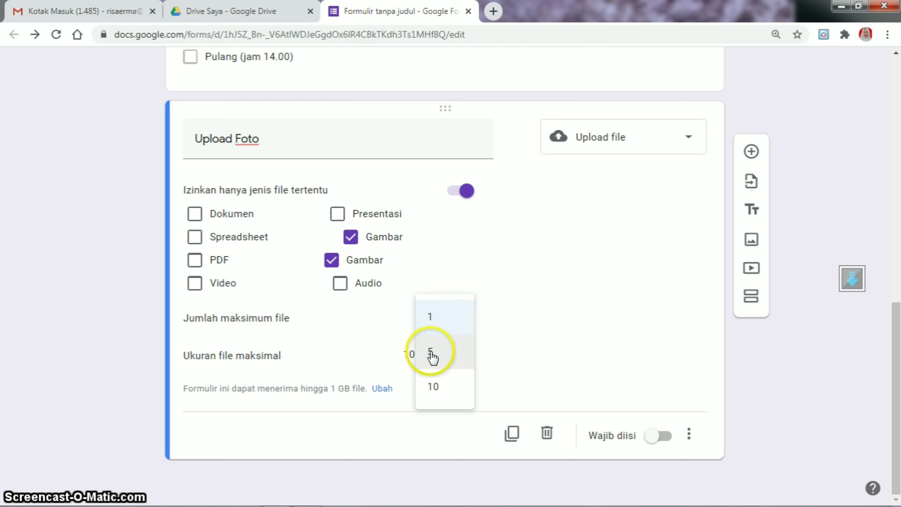
pyautogui.click(429, 317)
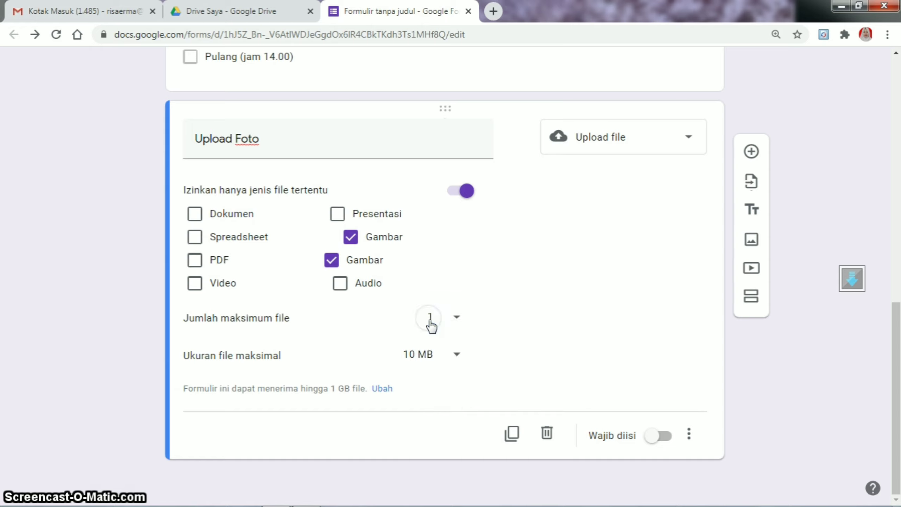
pyautogui.click(456, 357)
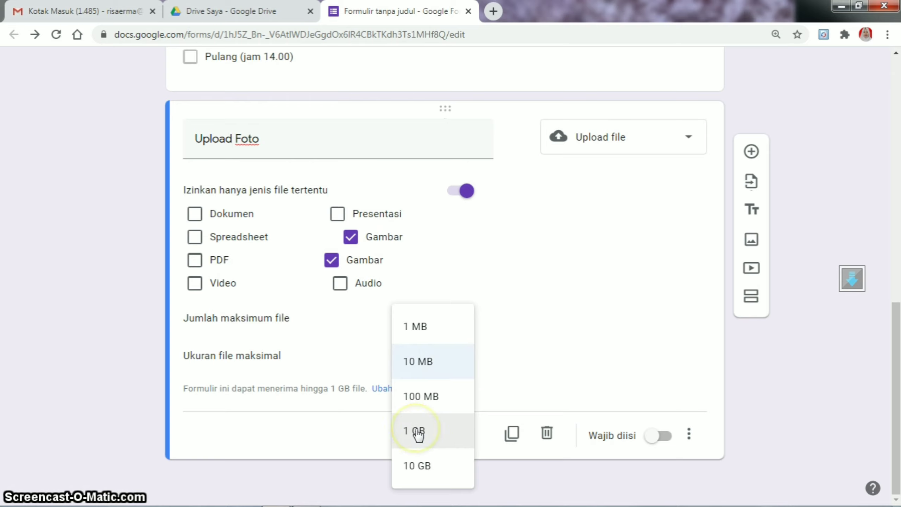
pyautogui.click(440, 364)
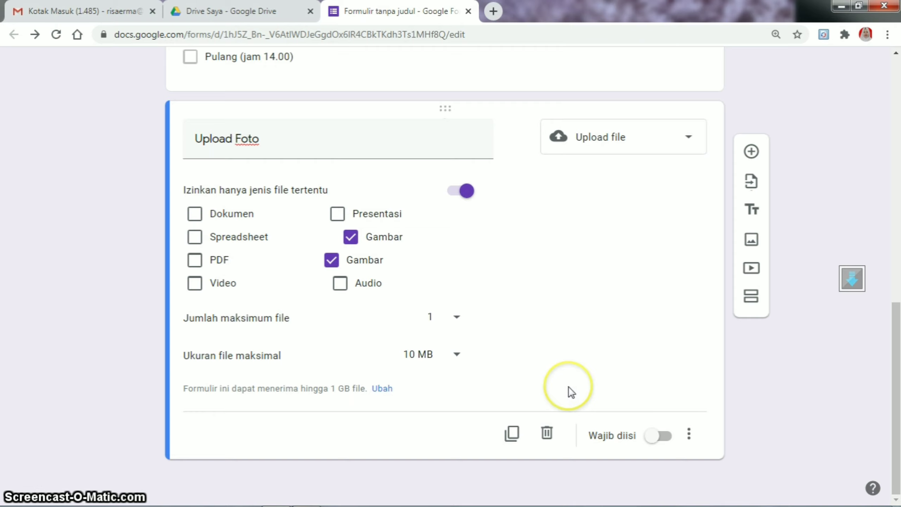
# Make the Upload Foto question required
pyautogui.click(667, 438)
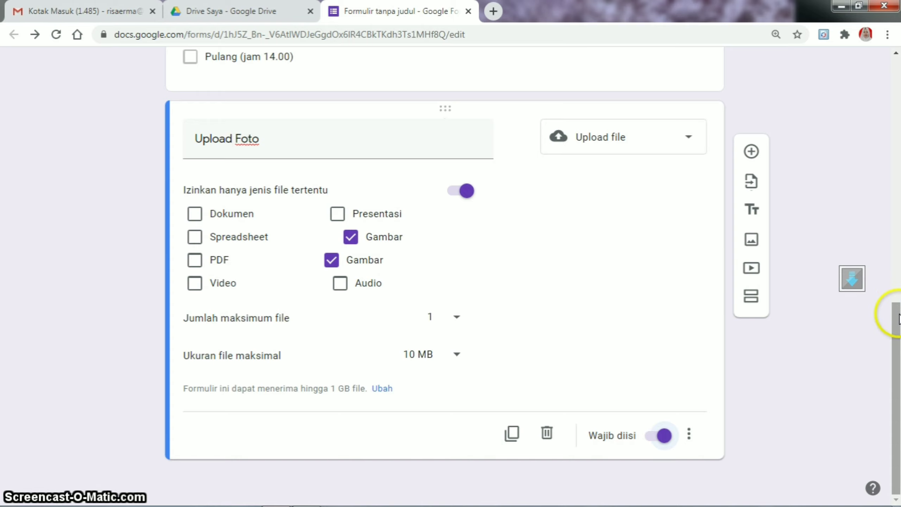
pyautogui.moveTo(896, 312); pyautogui.dragTo(853, 204)
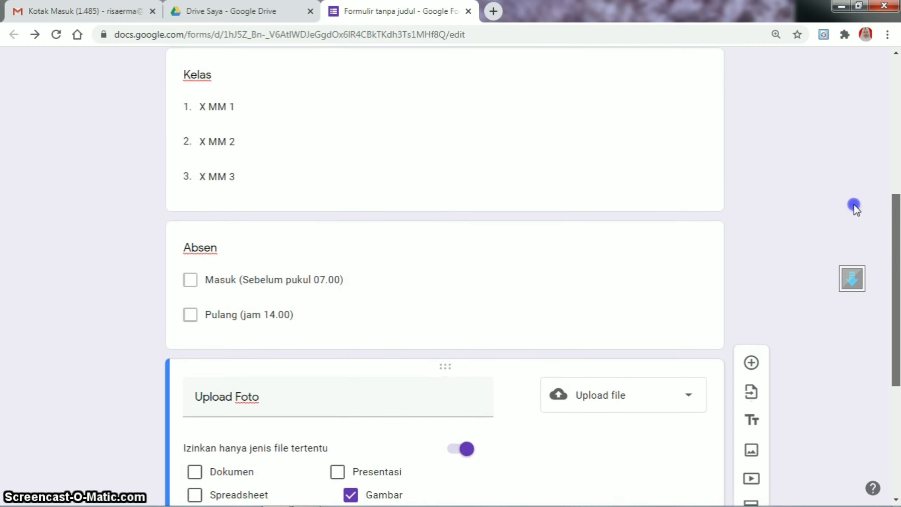
# Make the Absen and Kelas questions required, and select the Nama question to check its required setting
pyautogui.click(616, 273)
pyautogui.click(664, 421)
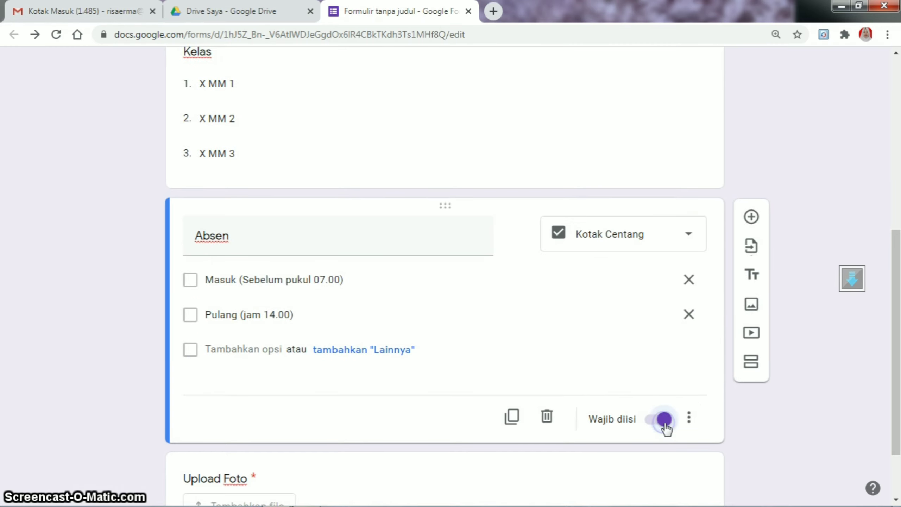
pyautogui.moveTo(890, 348); pyautogui.dragTo(866, 240)
pyautogui.click(605, 334)
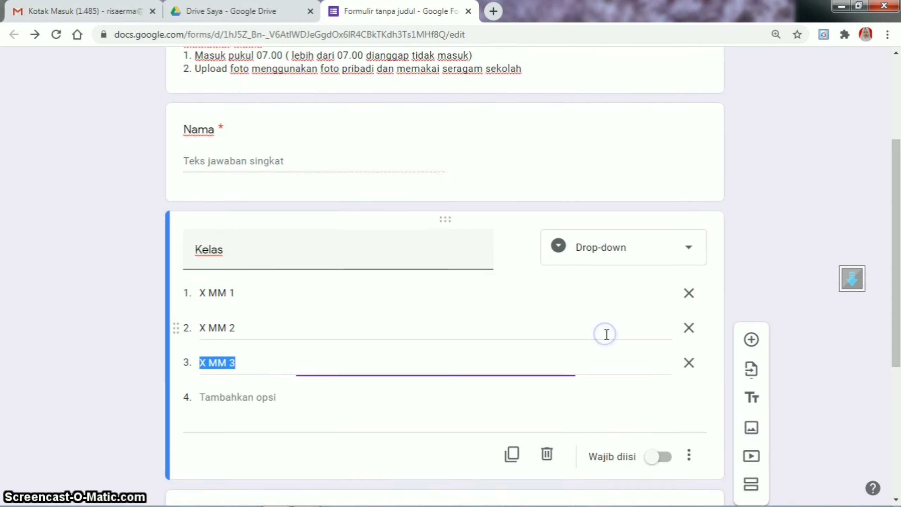
pyautogui.click(663, 457)
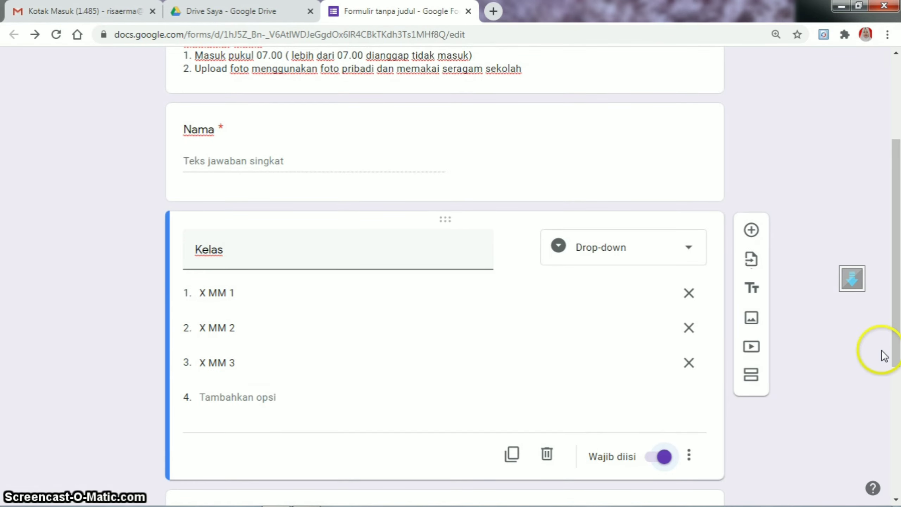
pyautogui.moveTo(895, 322); pyautogui.dragTo(894, 236)
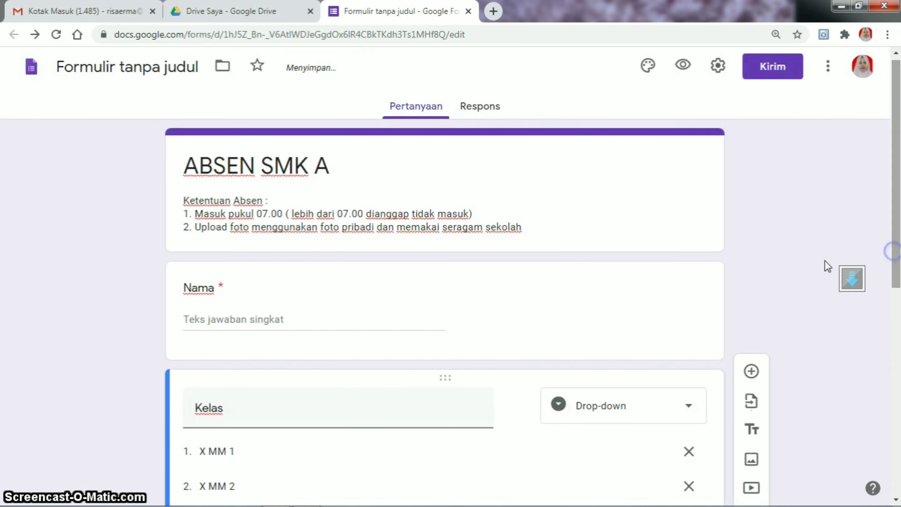
pyautogui.click(658, 311)
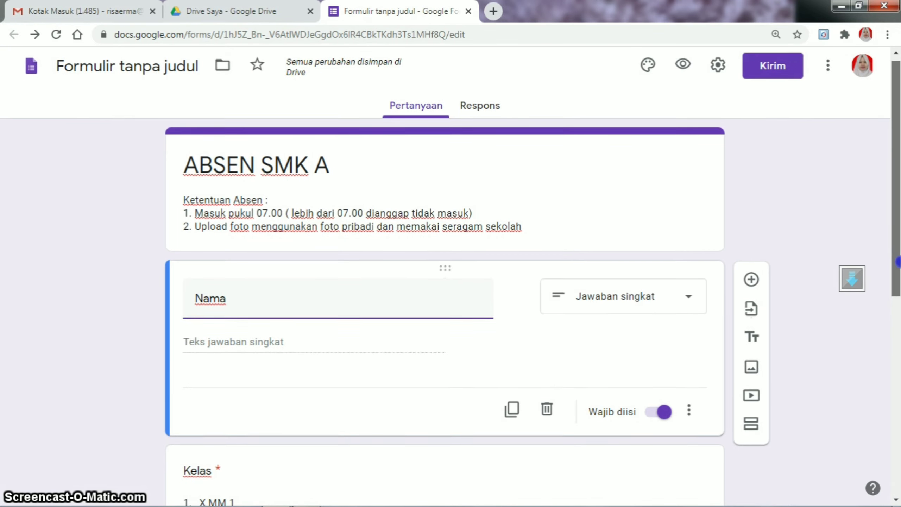
pyautogui.moveTo(897, 261); pyautogui.dragTo(896, 246)
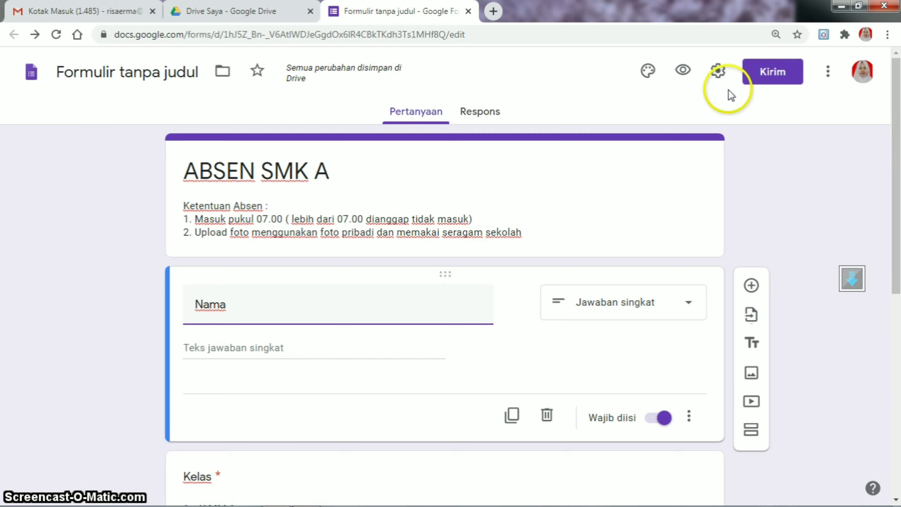
# Enable "Lihat diagram ringkasan dan respons teks" for respondents in the form settings, check the Presentasi and Kuis options, and save
pyautogui.click(719, 79)
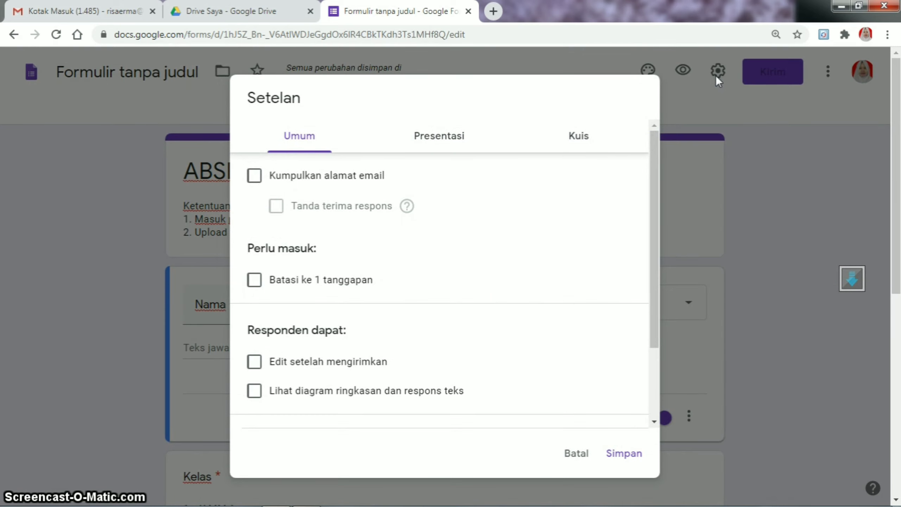
pyautogui.moveTo(399, 212)
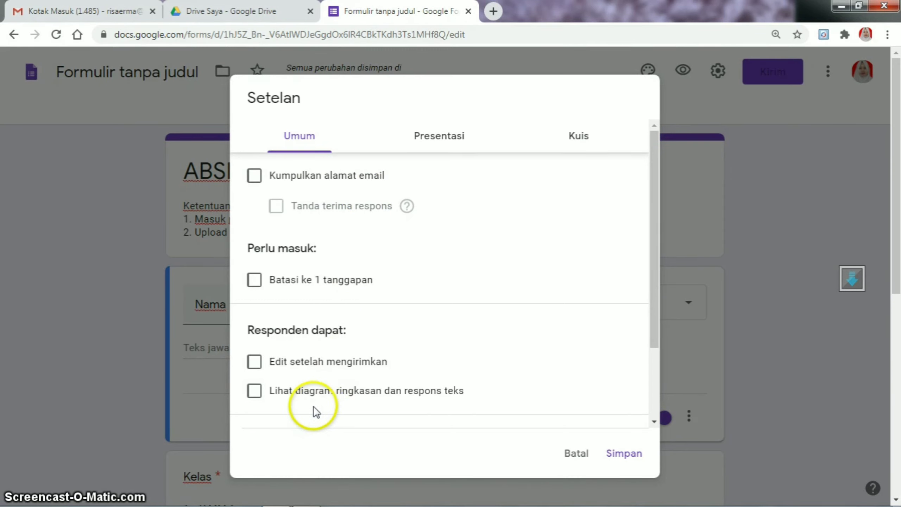
pyautogui.click(255, 393)
pyautogui.click(291, 363)
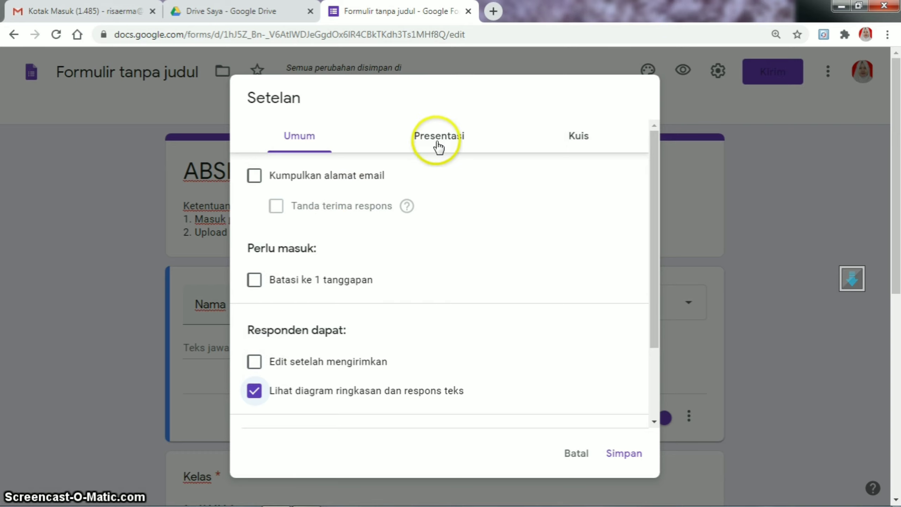
pyautogui.click(454, 141)
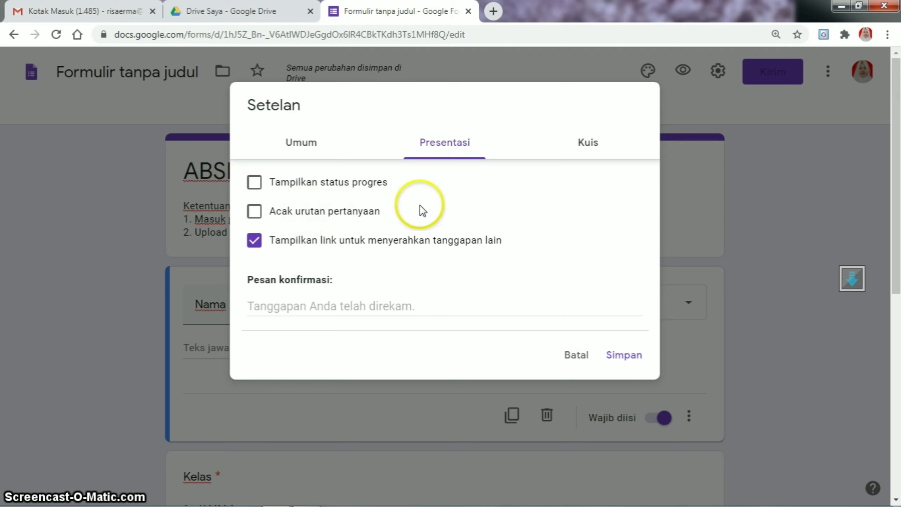
pyautogui.click(587, 143)
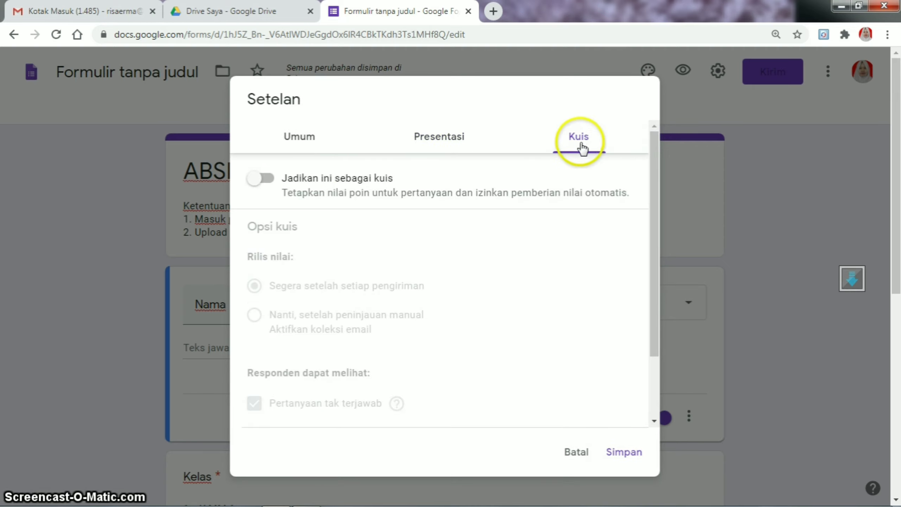
pyautogui.click(439, 143)
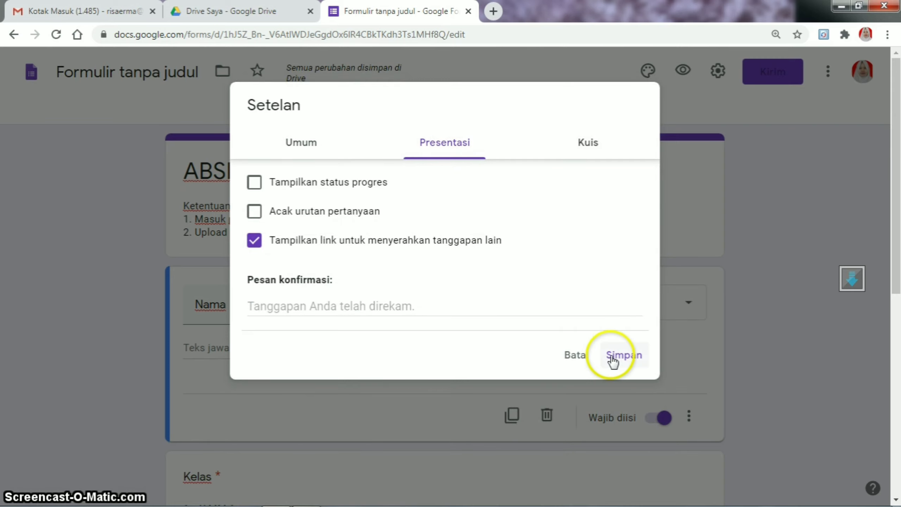
pyautogui.click(623, 354)
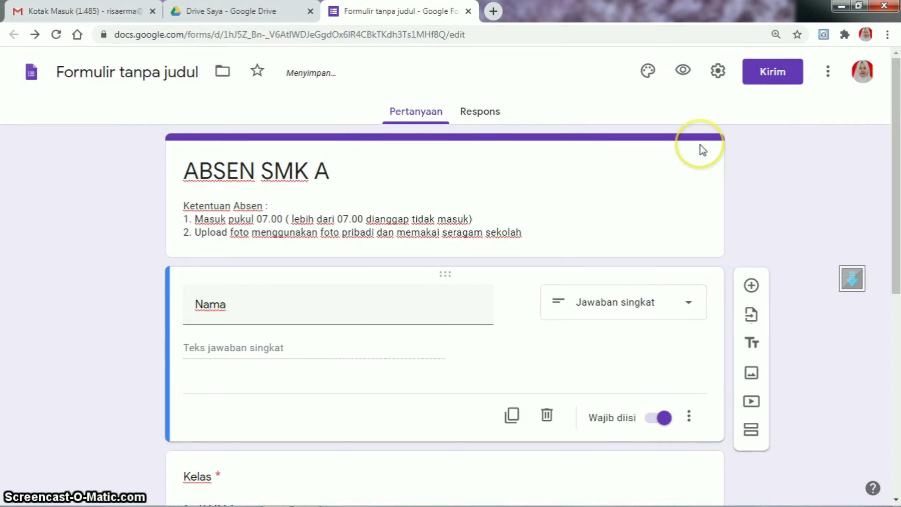
# Check the form's responses page and open the respondent preview to look over the form
pyautogui.click(483, 113)
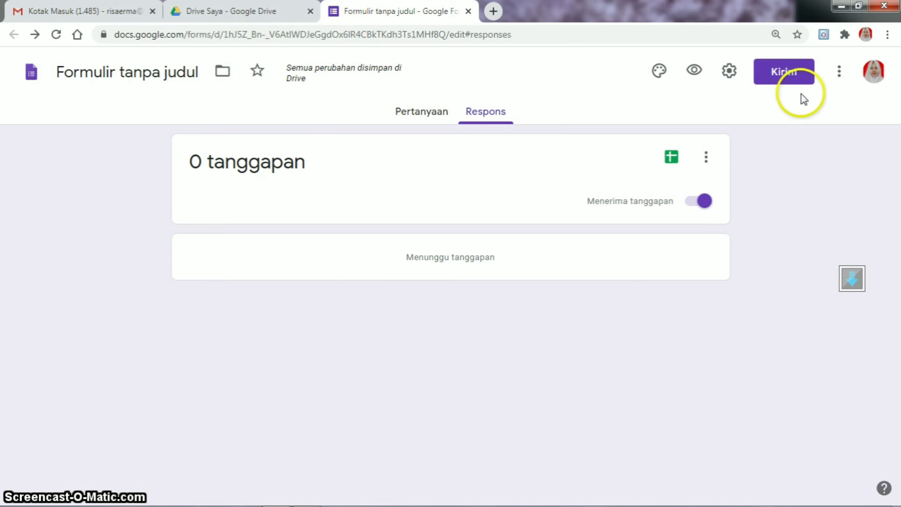
pyautogui.click(435, 109)
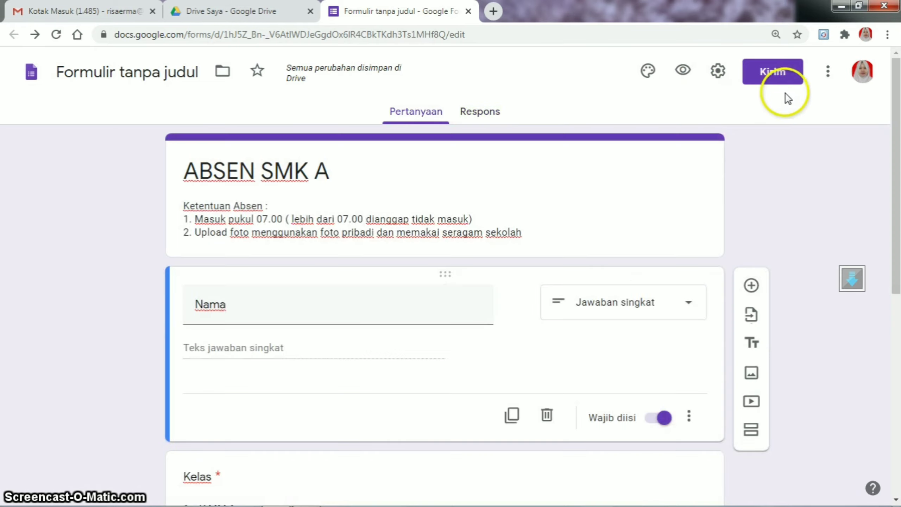
pyautogui.click(684, 71)
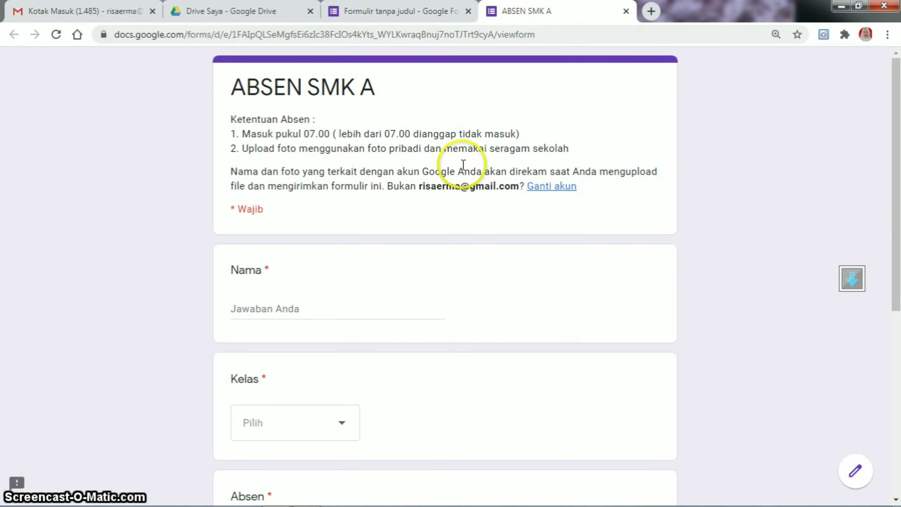
pyautogui.moveTo(895, 235); pyautogui.dragTo(839, 225)
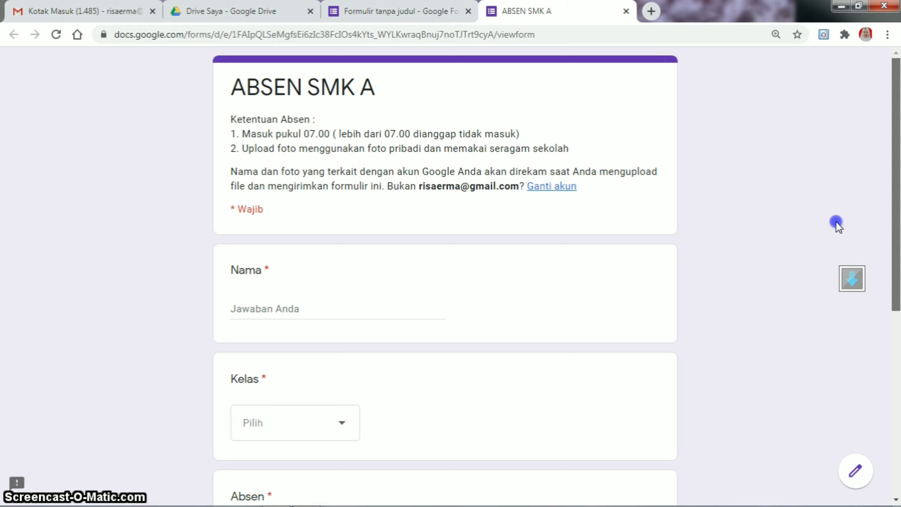
pyautogui.moveTo(836, 221); pyautogui.dragTo(812, 256)
# Fill in the previewed form with the respondent's name, class X MM 1 and the attendance option "Masuk (Sebelum pukul 07.00)"
pyautogui.click(269, 266)
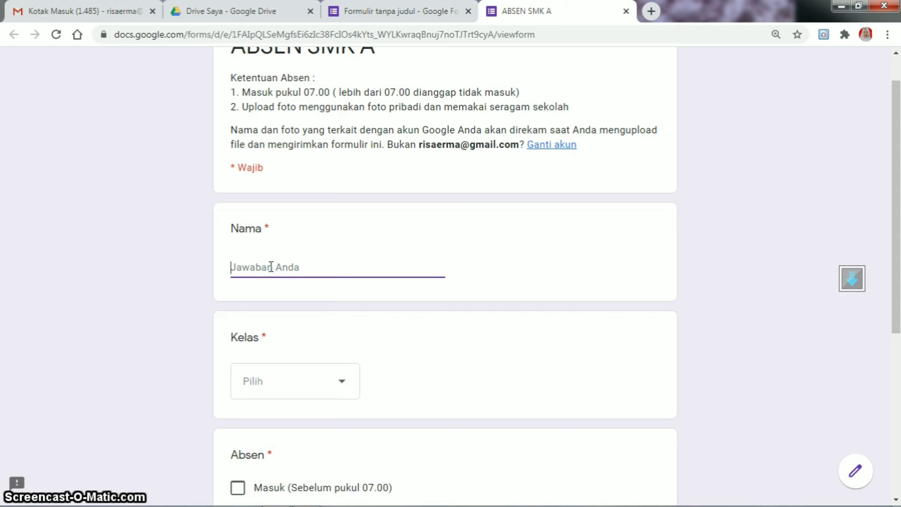
pyautogui.write('Erma')
pyautogui.click(336, 385)
pyautogui.click(258, 398)
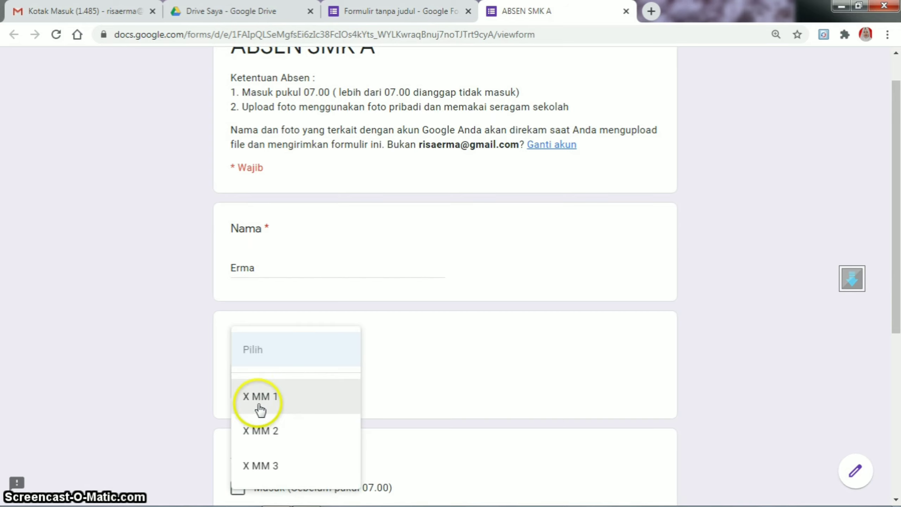
pyautogui.click(898, 337)
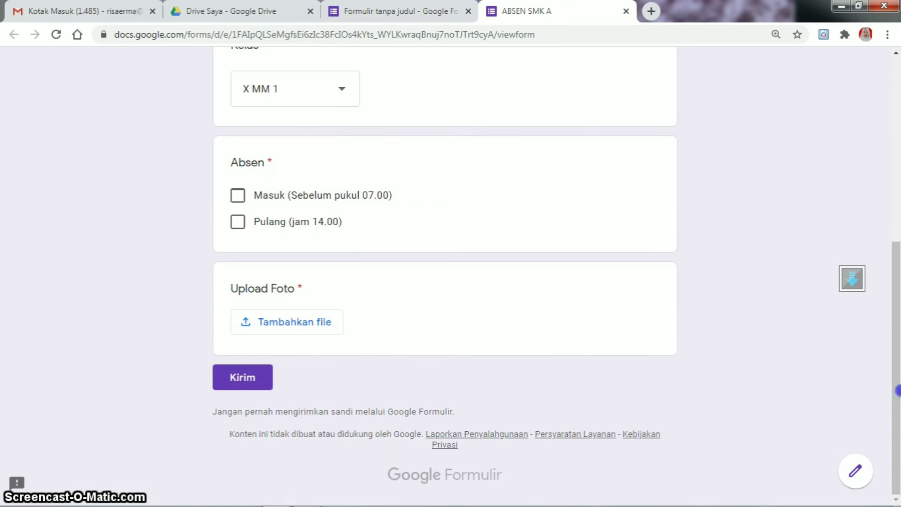
pyautogui.moveTo(898, 320); pyautogui.dragTo(891, 276)
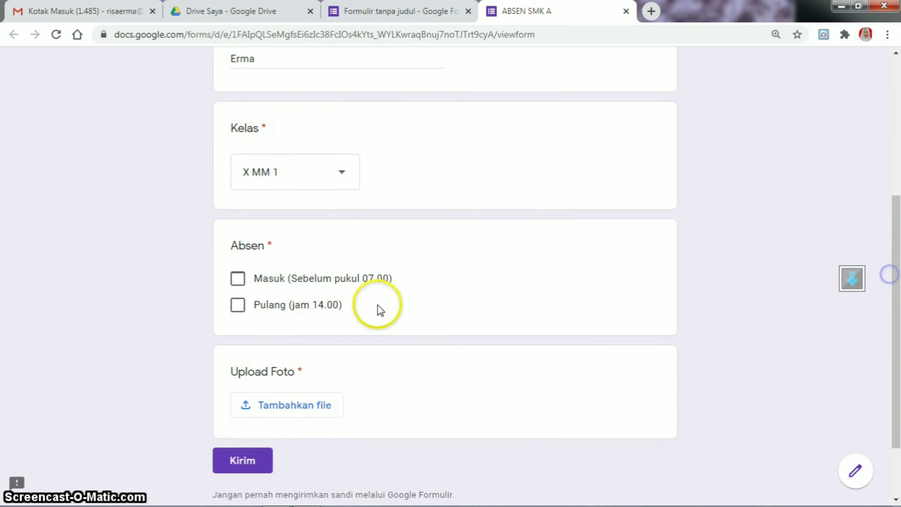
pyautogui.click(243, 286)
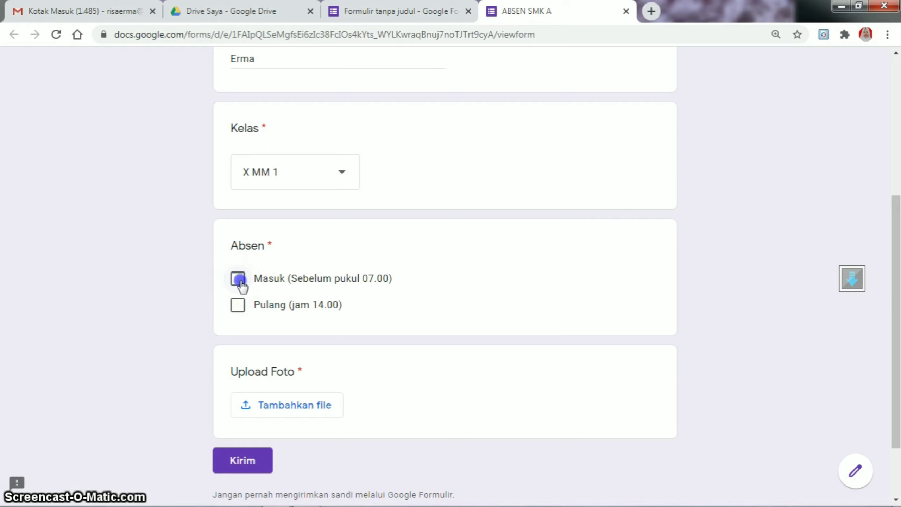
# Upload gambar.jpg from the Pictures library as the answer to Upload Foto and submit the response
pyautogui.click(304, 408)
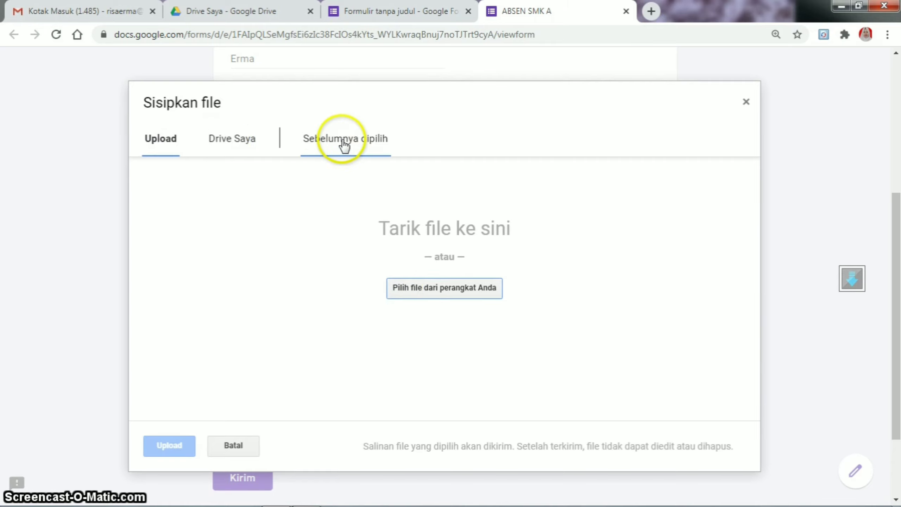
pyautogui.click(423, 293)
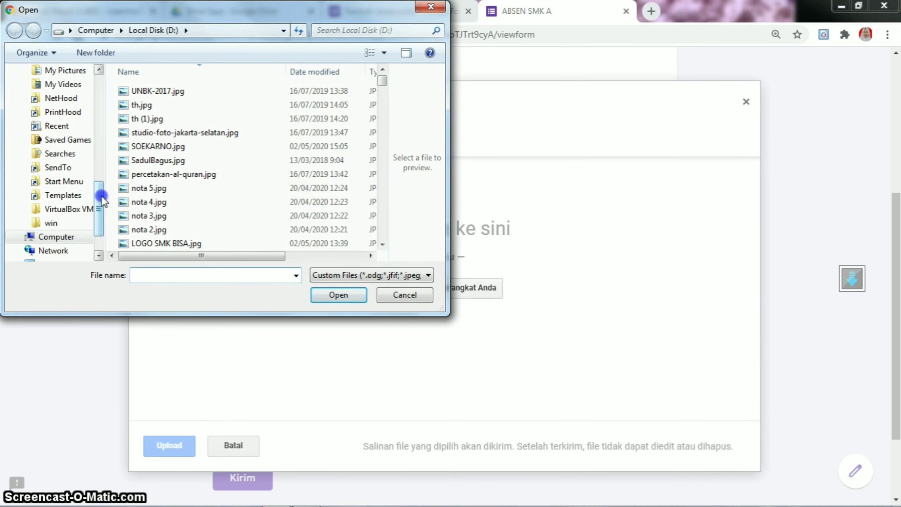
pyautogui.moveTo(102, 195); pyautogui.dragTo(92, 104)
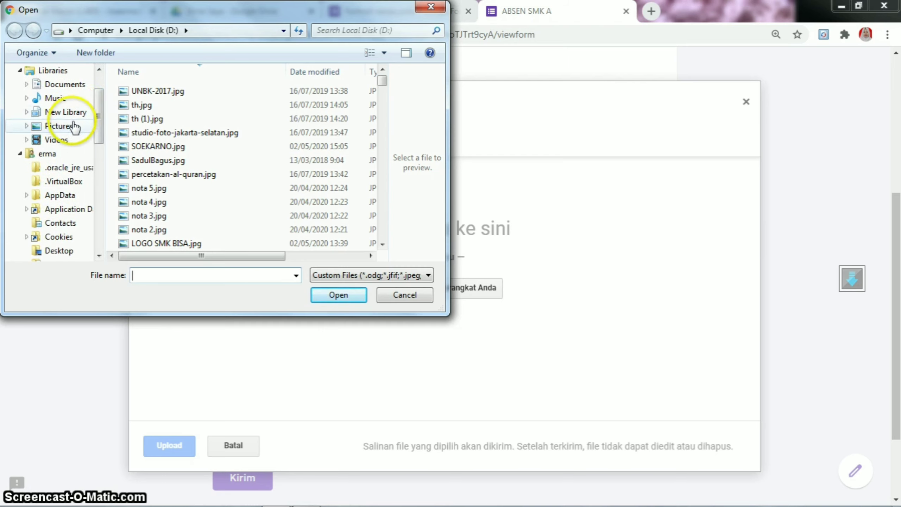
pyautogui.click(73, 126)
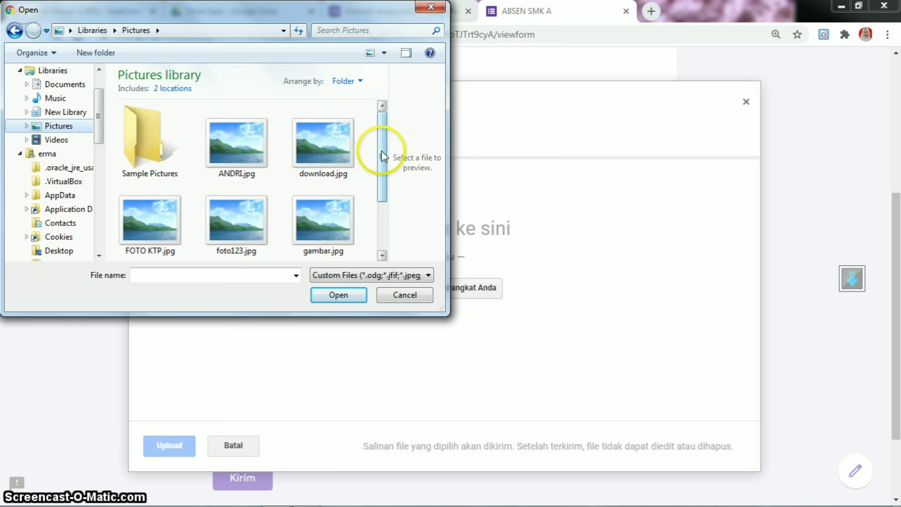
pyautogui.moveTo(382, 151); pyautogui.dragTo(384, 214)
pyautogui.click(334, 123)
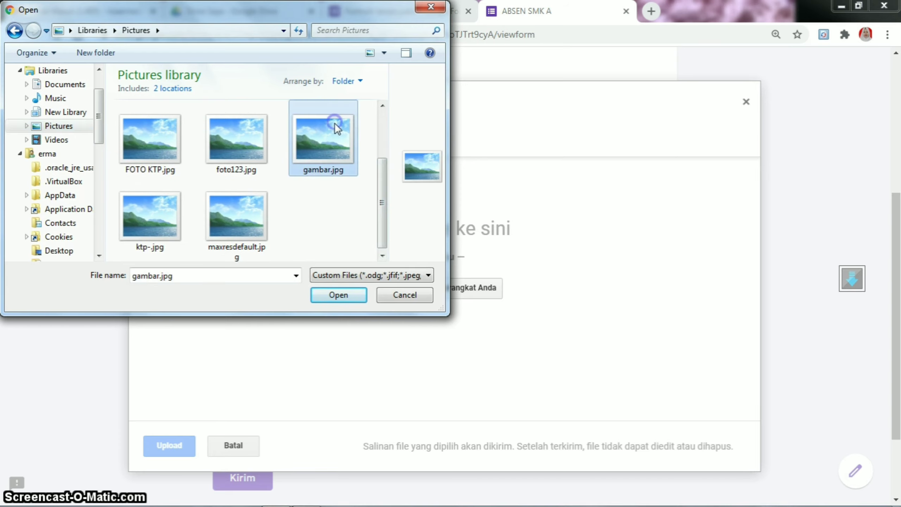
pyautogui.click(333, 295)
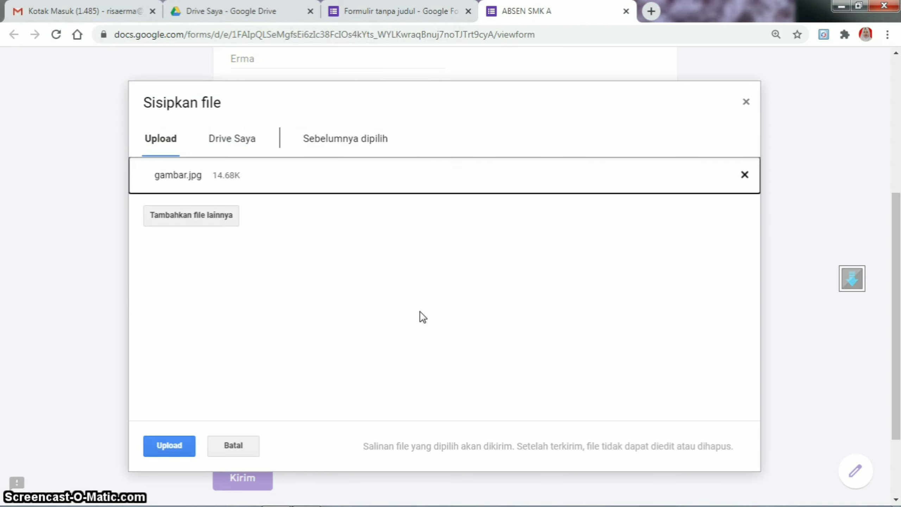
pyautogui.click(183, 444)
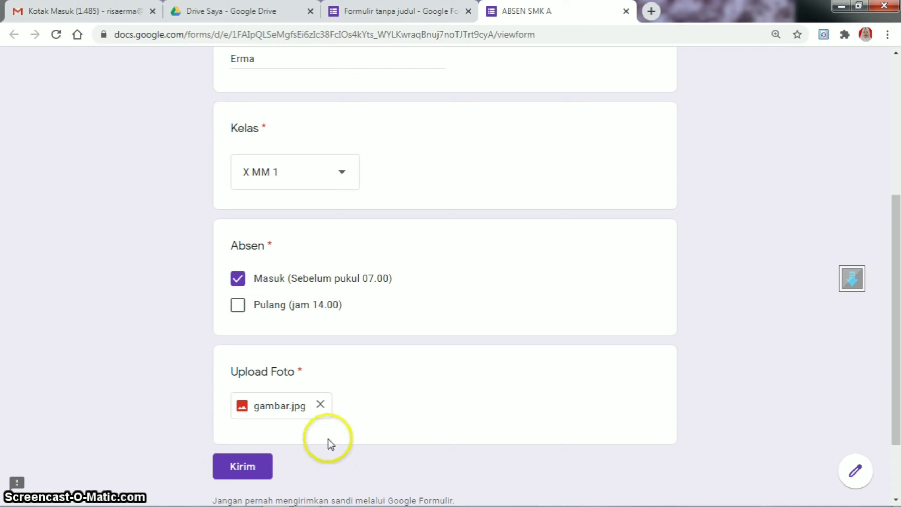
pyautogui.click(247, 469)
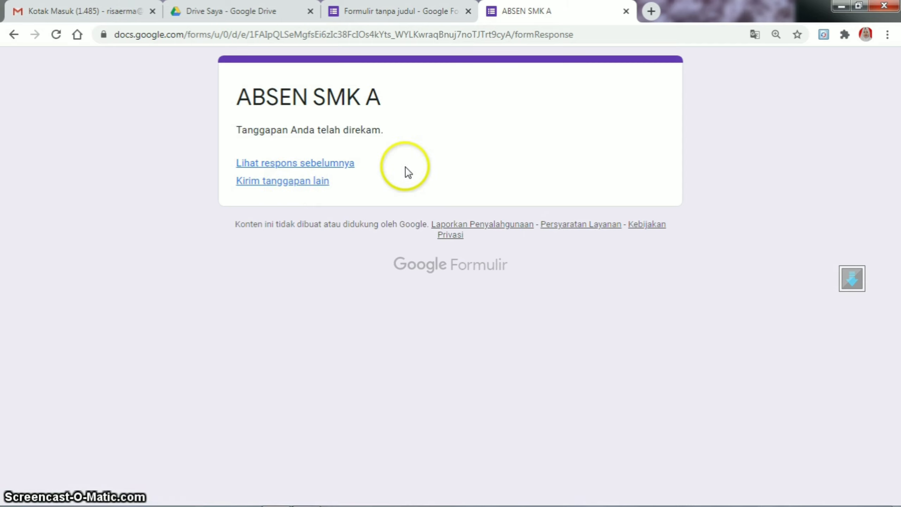
# Return to the form editor and review the response summary for all questions, down to Upload Foto
pyautogui.click(396, 19)
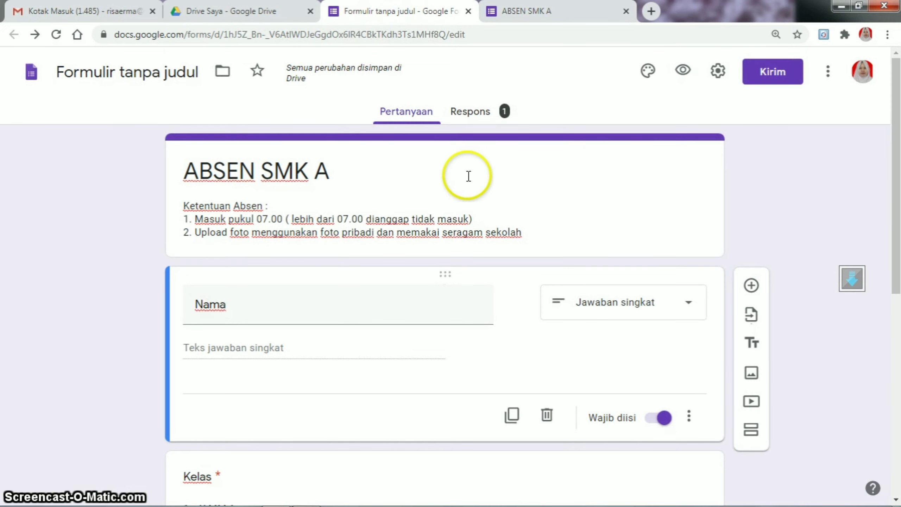
pyautogui.click(473, 115)
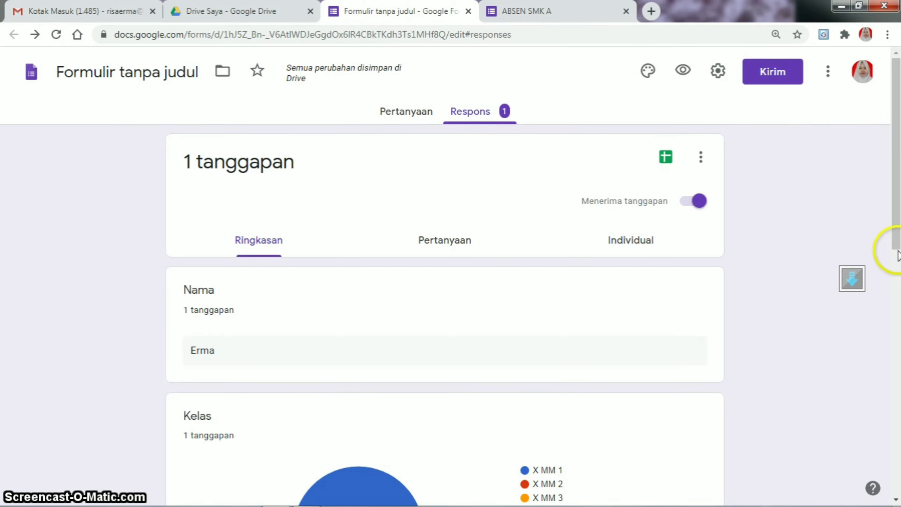
pyautogui.moveTo(897, 237); pyautogui.dragTo(897, 447)
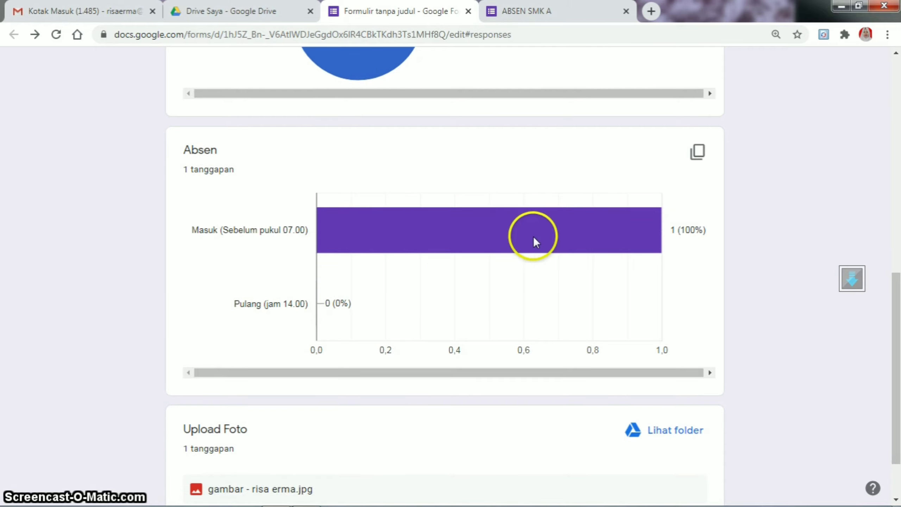
pyautogui.moveTo(533, 236)
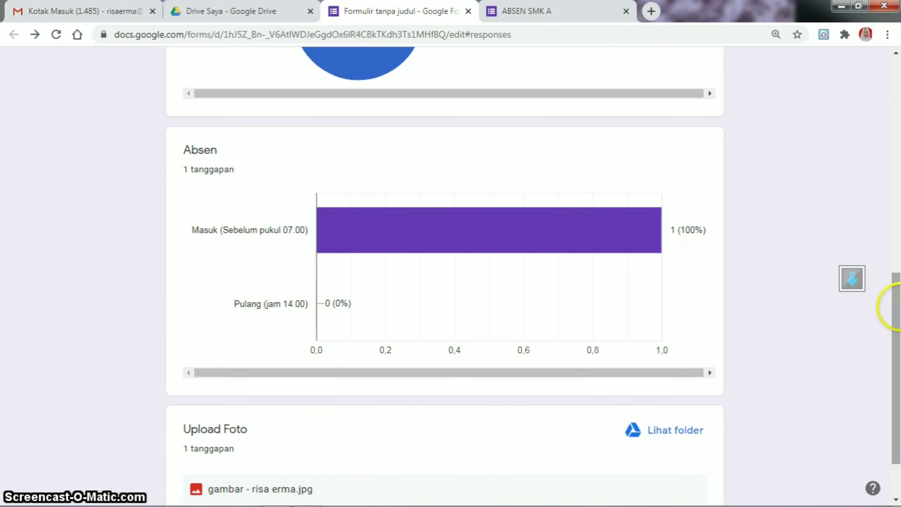
pyautogui.moveTo(897, 358); pyautogui.dragTo(900, 389)
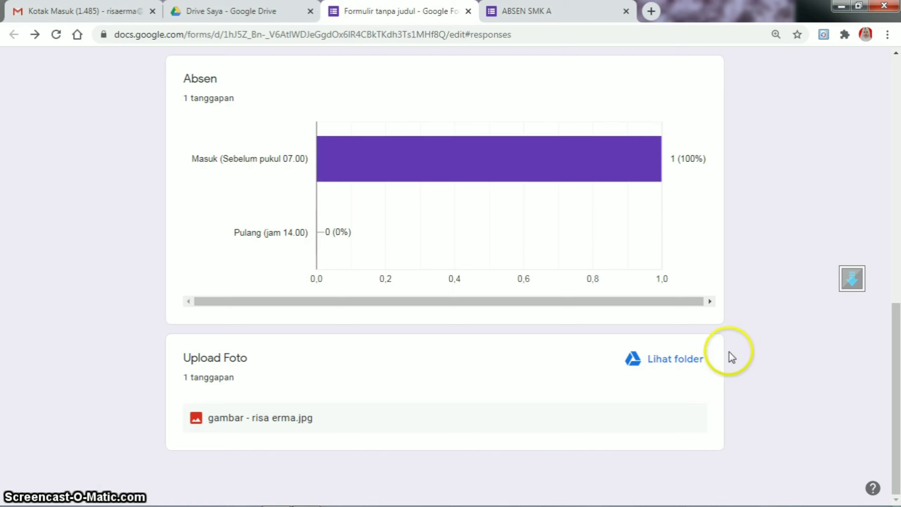
pyautogui.moveTo(894, 358); pyautogui.dragTo(826, 95)
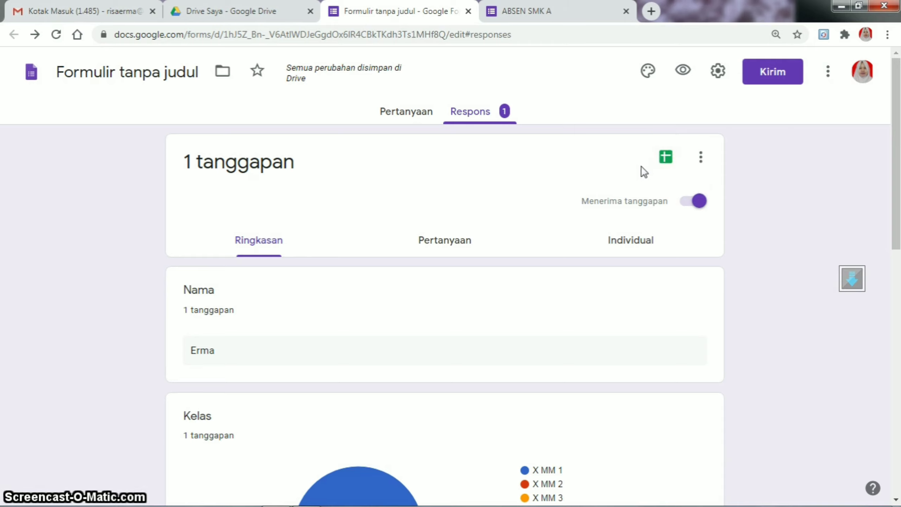
pyautogui.click(666, 158)
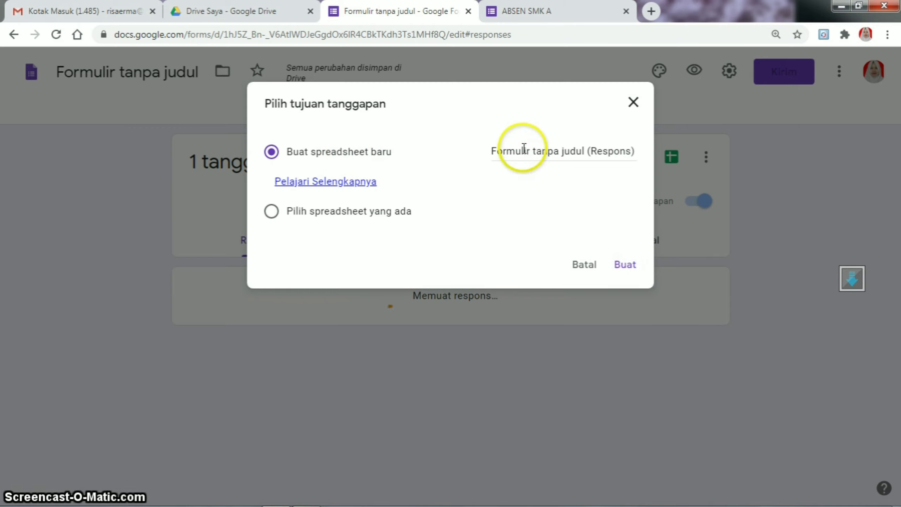
pyautogui.click(578, 262)
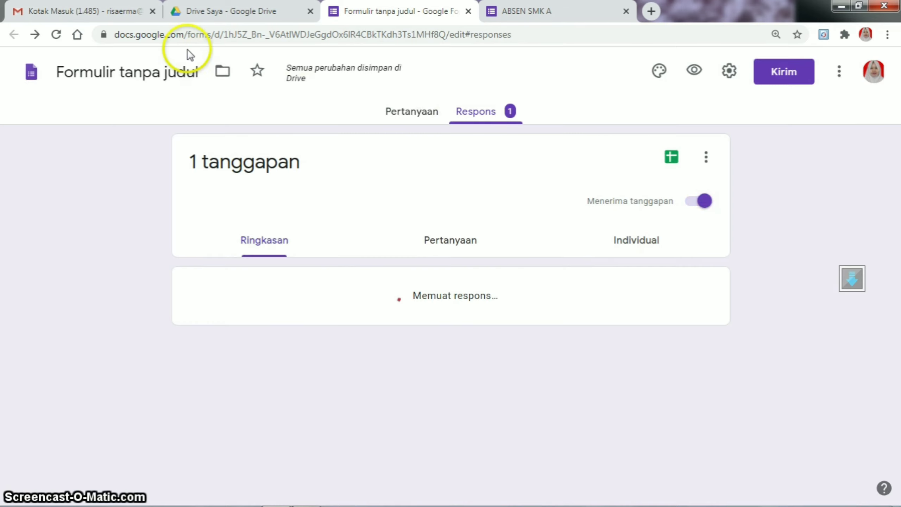
# Rename the form file from its placeholder name to ABSEN SMK A, matching the form's title
pyautogui.click(400, 113)
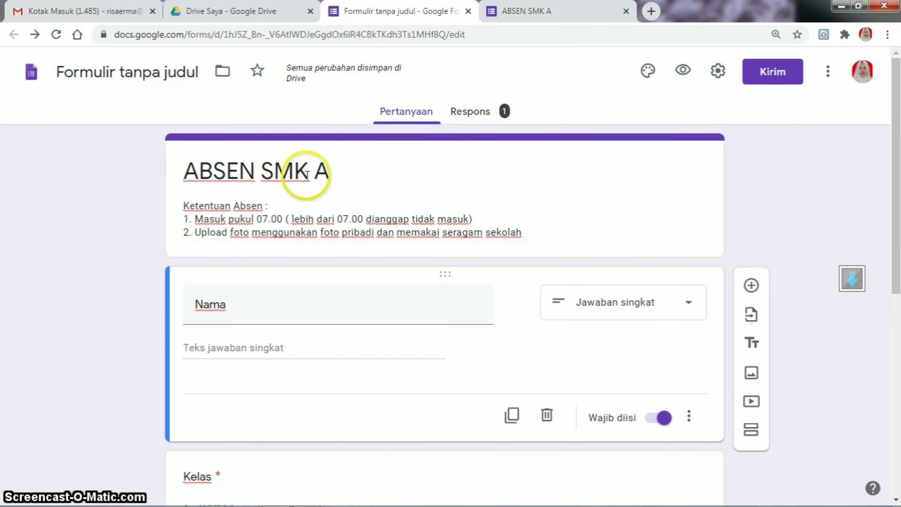
pyautogui.tripleClick(307, 175)
pyautogui.click(152, 73)
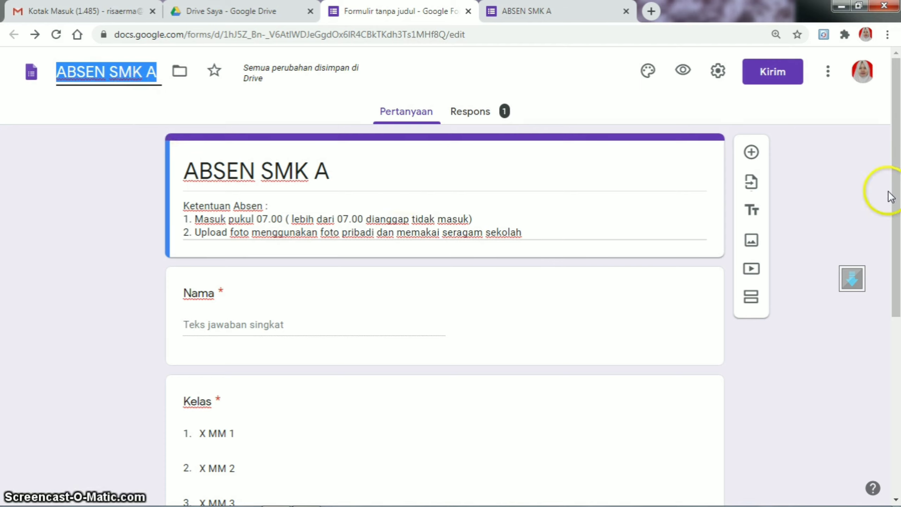
pyautogui.tripleClick(334, 167)
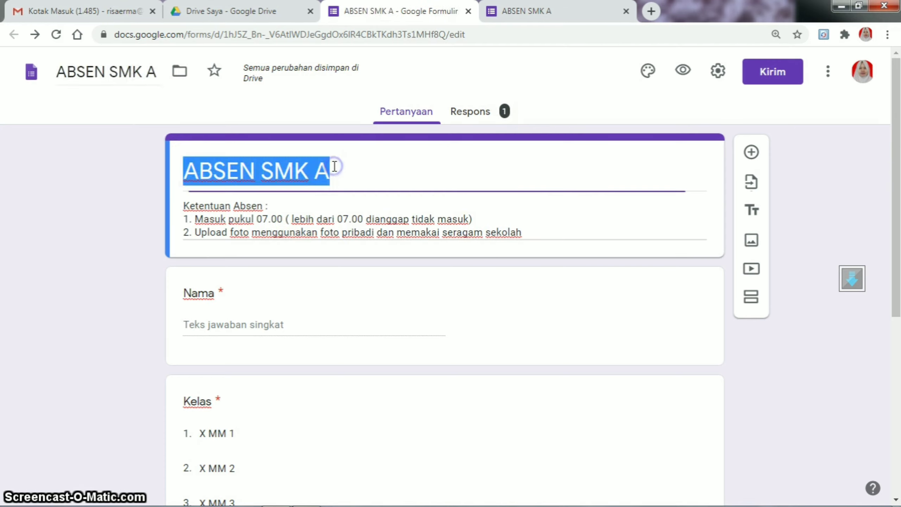
pyautogui.click(129, 79)
pyautogui.click(128, 63)
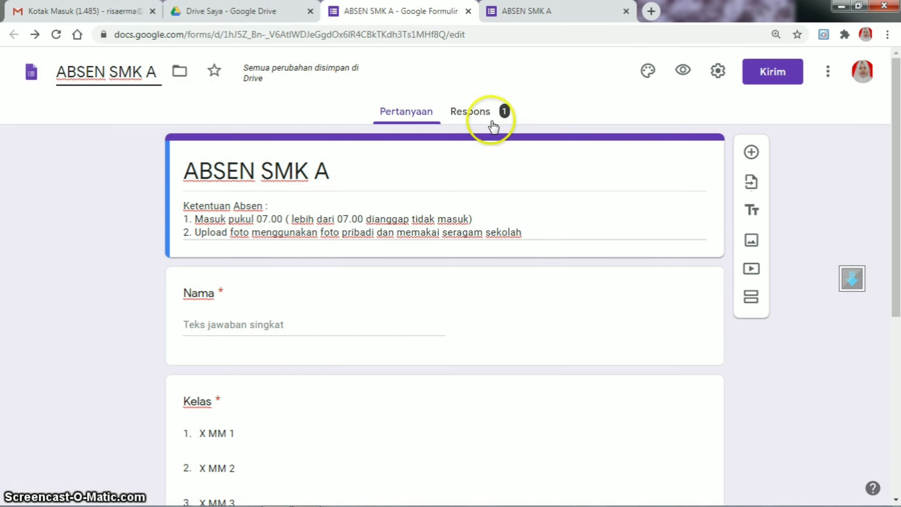
# Create a new spreadsheet named ABSEN SMK A (Respons) for the form's responses and look at the recorded entry
pyautogui.click(480, 113)
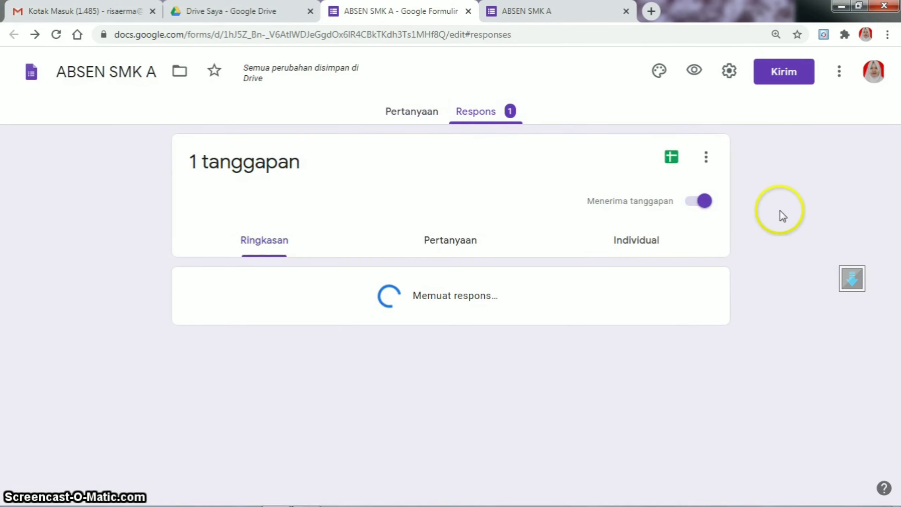
pyautogui.click(666, 157)
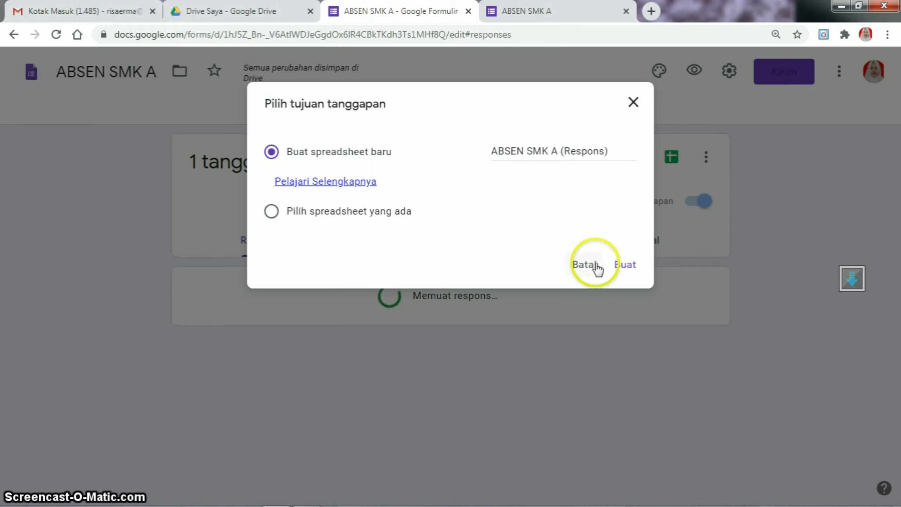
pyautogui.click(621, 265)
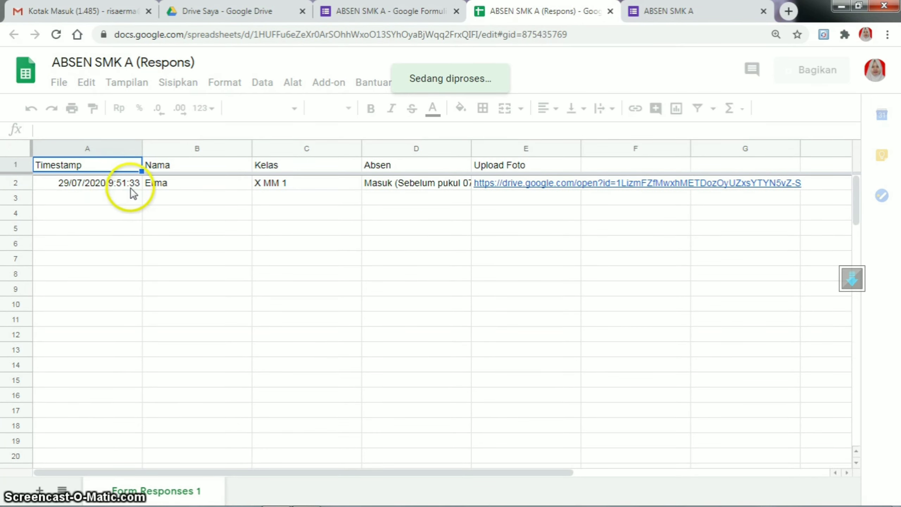
pyautogui.click(171, 182)
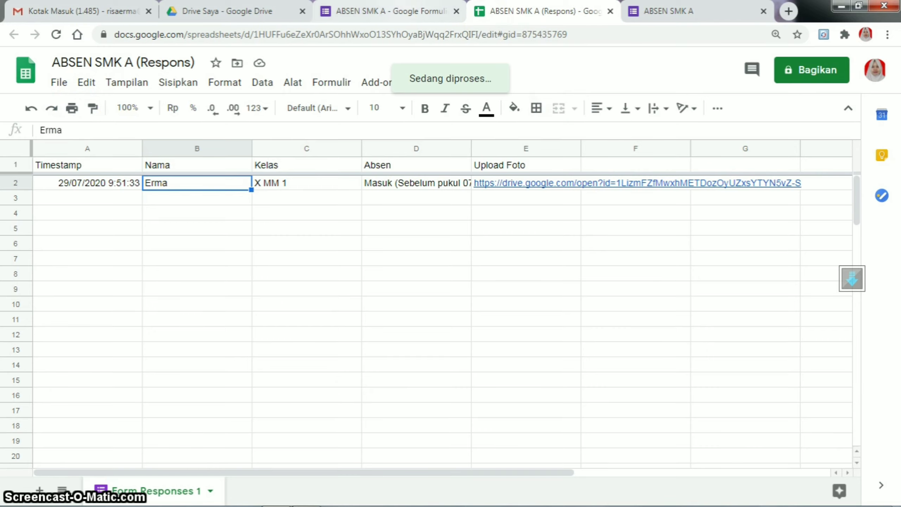
# Return to the form, produce a shortened share link for it, copy the link and close the sending dialog
pyautogui.click(395, 11)
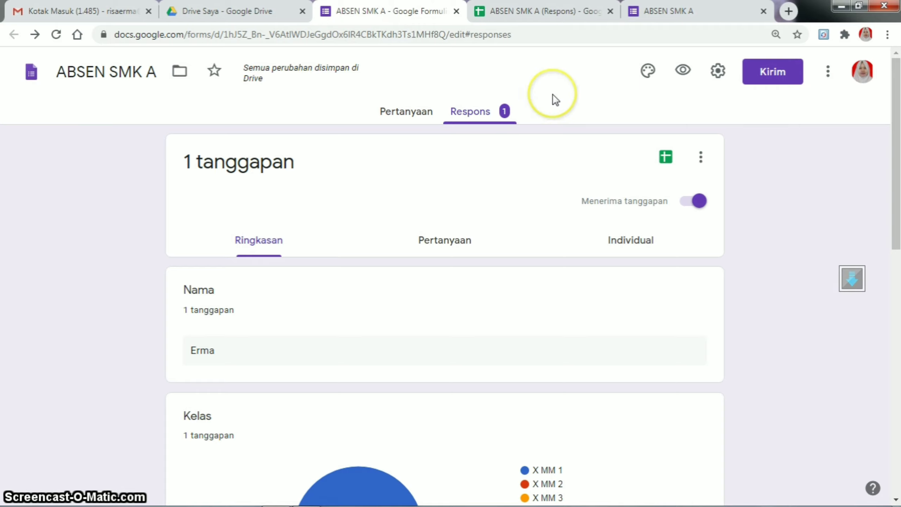
pyautogui.click(781, 81)
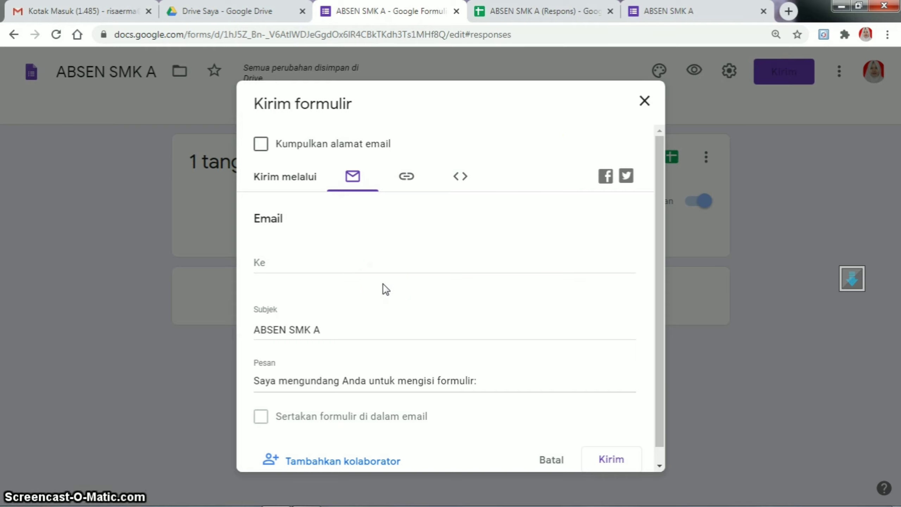
pyautogui.click(342, 260)
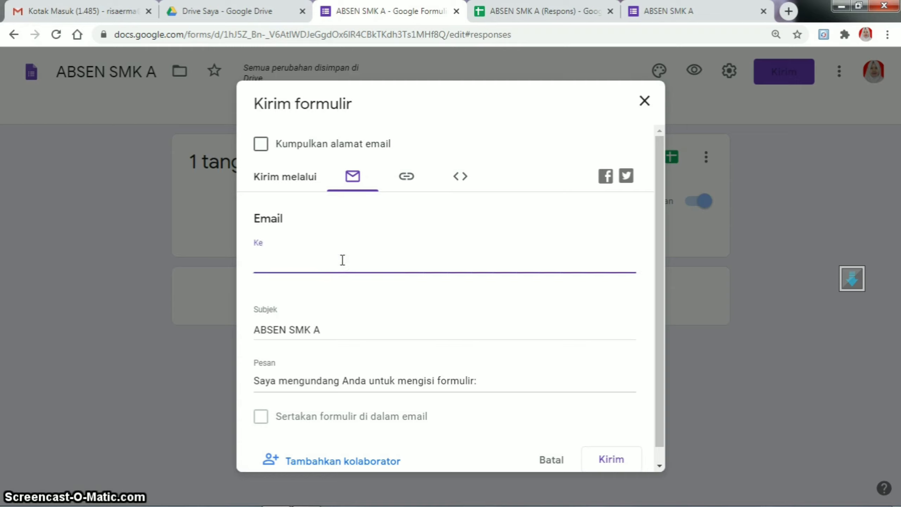
pyautogui.click(410, 177)
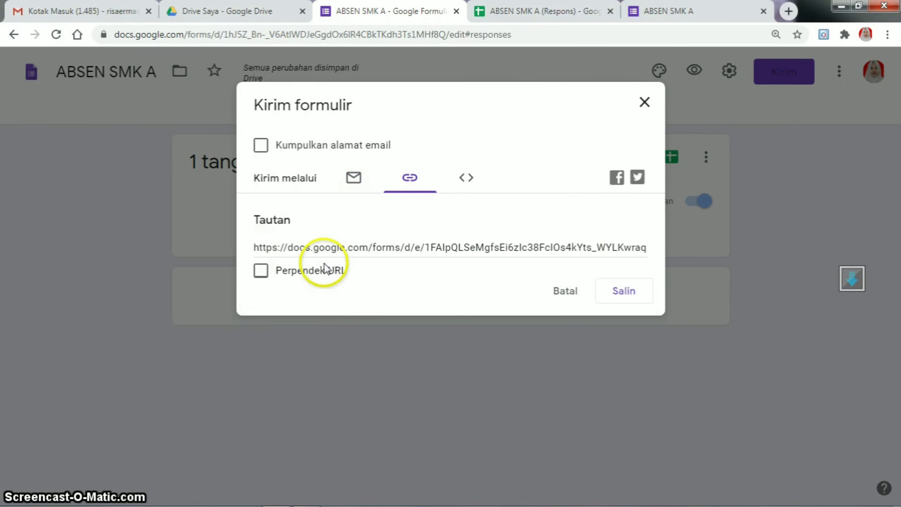
pyautogui.click(261, 270)
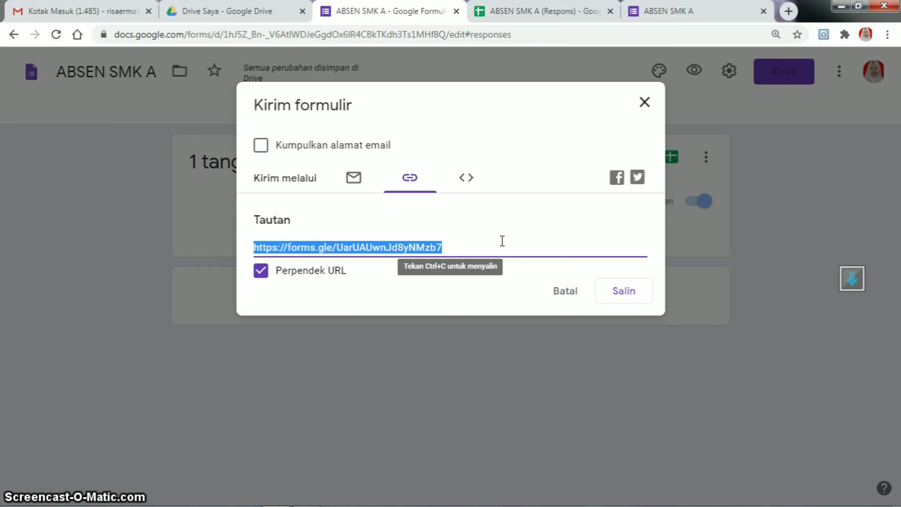
pyautogui.click(624, 291)
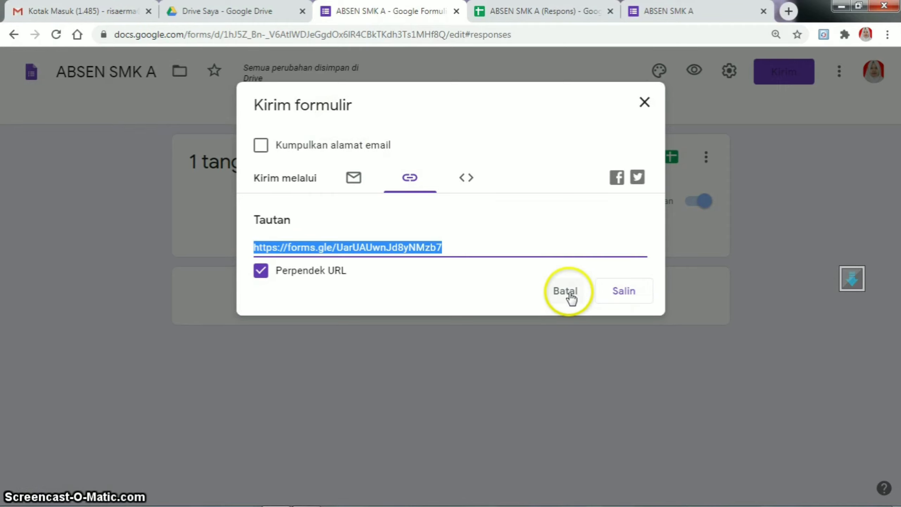
pyautogui.click(642, 101)
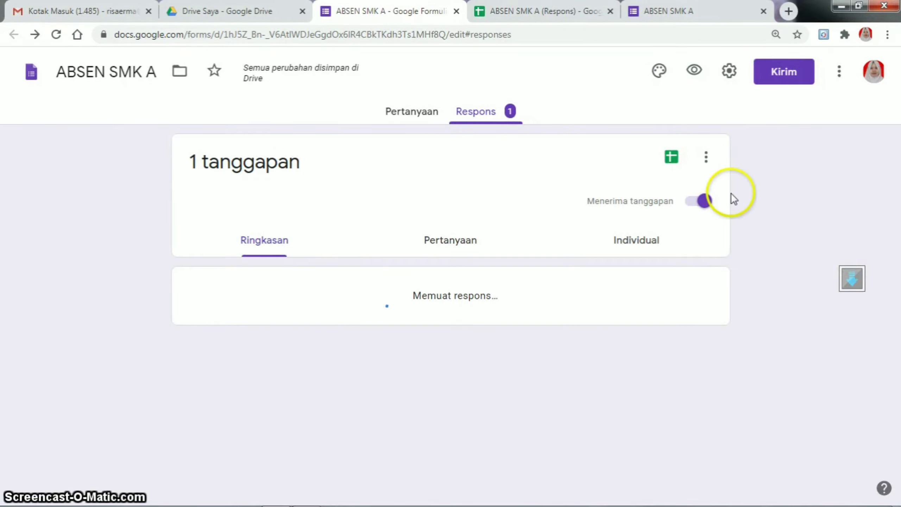
# Reopen the linked response spreadsheet from the form's responses page and select its web address
pyautogui.click(668, 159)
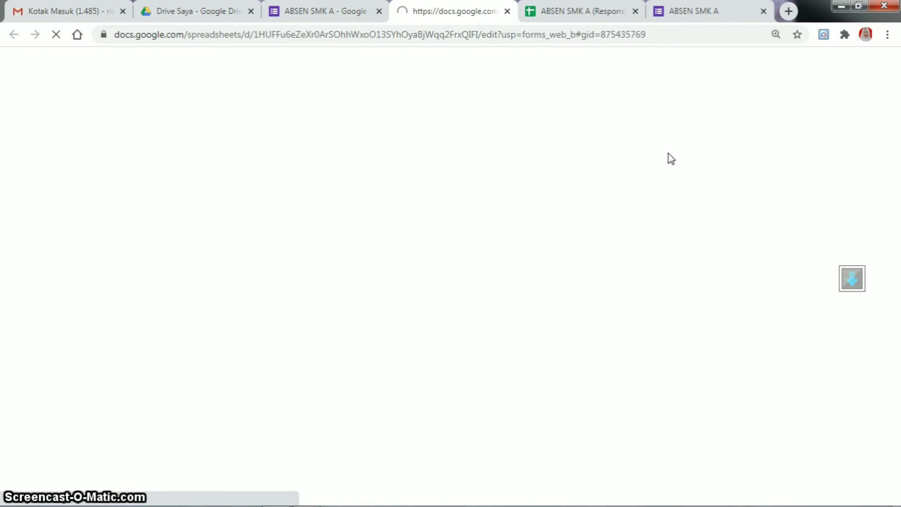
pyautogui.click(346, 9)
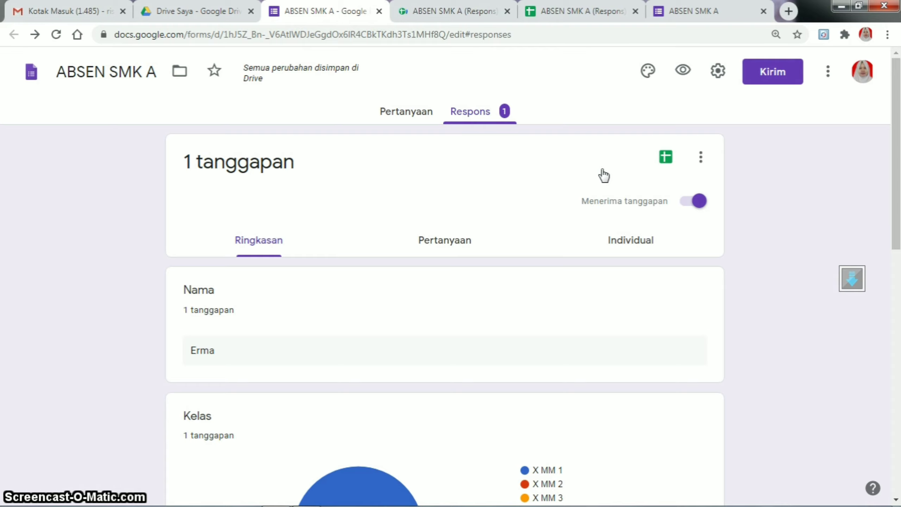
pyautogui.click(453, 15)
pyautogui.click(336, 12)
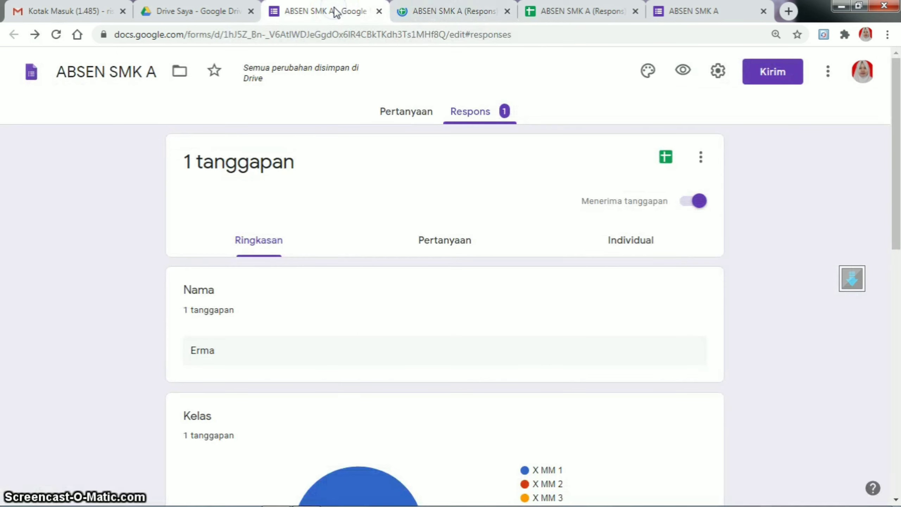
pyautogui.click(425, 15)
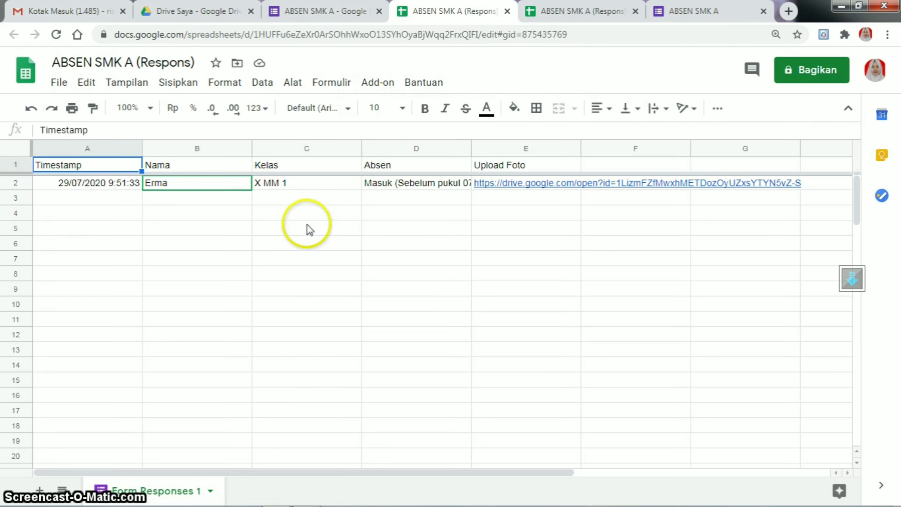
pyautogui.moveTo(585, 32); pyautogui.dragTo(117, 15)
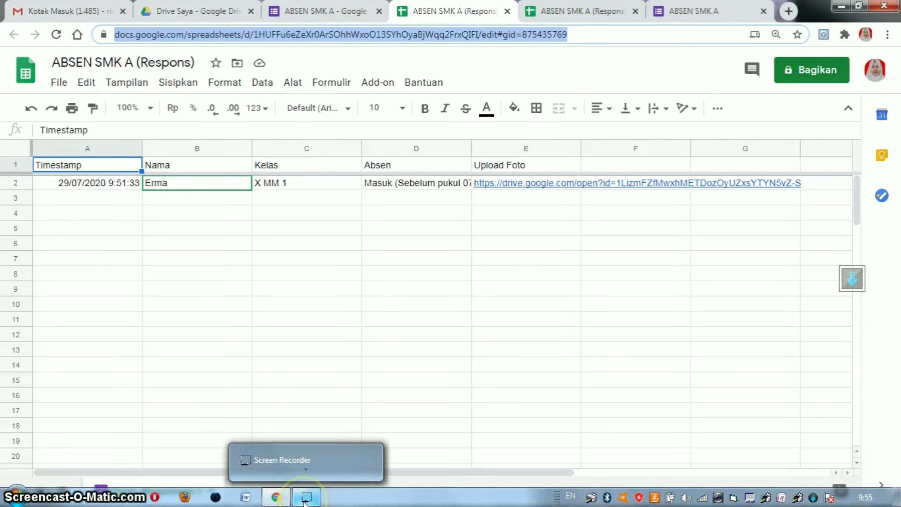
pyautogui.click(304, 501)
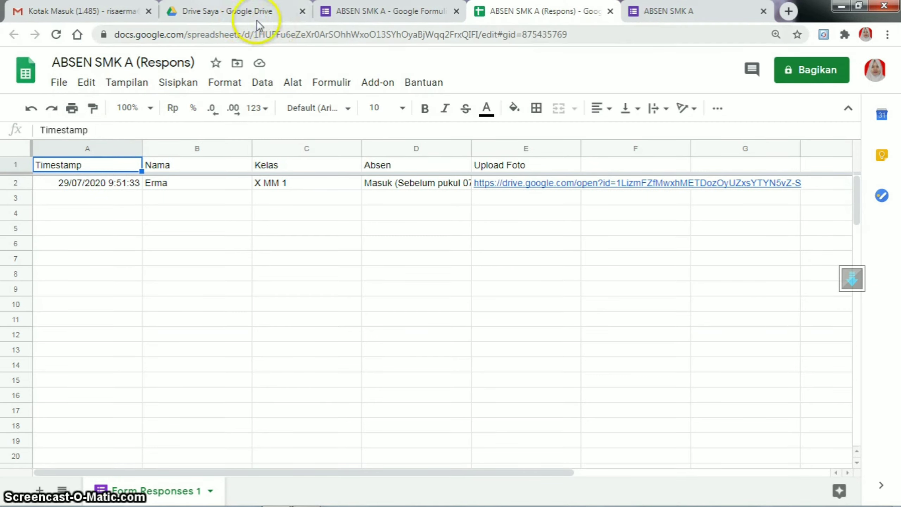
# Copy the web address of the ABSEN SMK A (Respons) spreadsheet and open it in a new browser tab
pyautogui.click(353, 13)
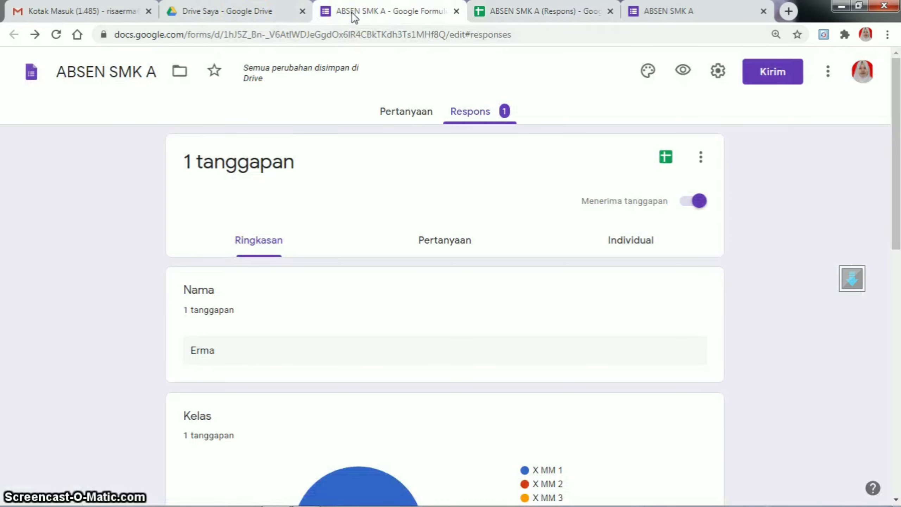
pyautogui.click(518, 12)
pyautogui.click(506, 11)
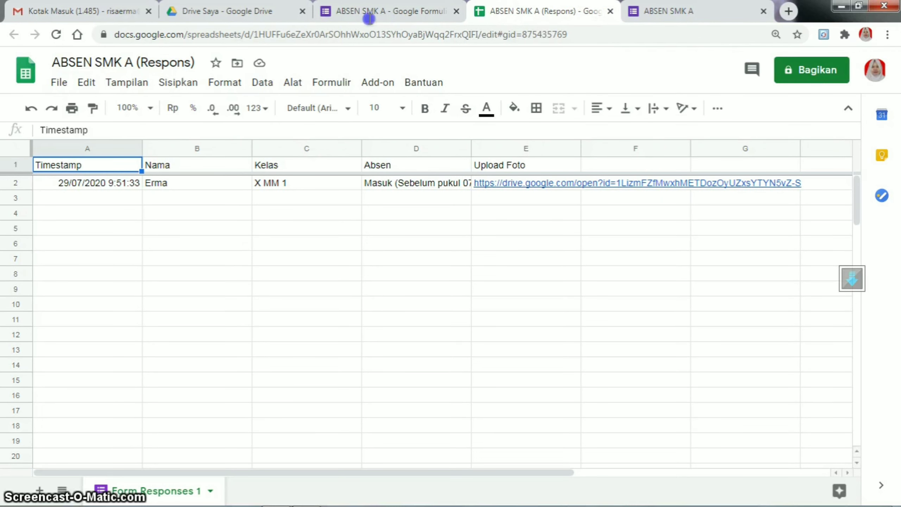
pyautogui.click(545, 35)
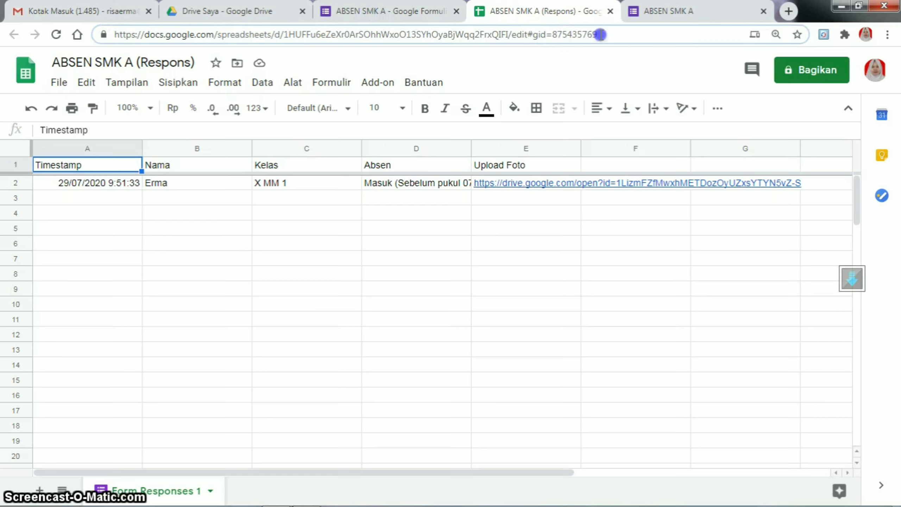
pyautogui.moveTo(600, 35); pyautogui.dragTo(110, 24)
pyautogui.hotkey('ctrl', 'c')
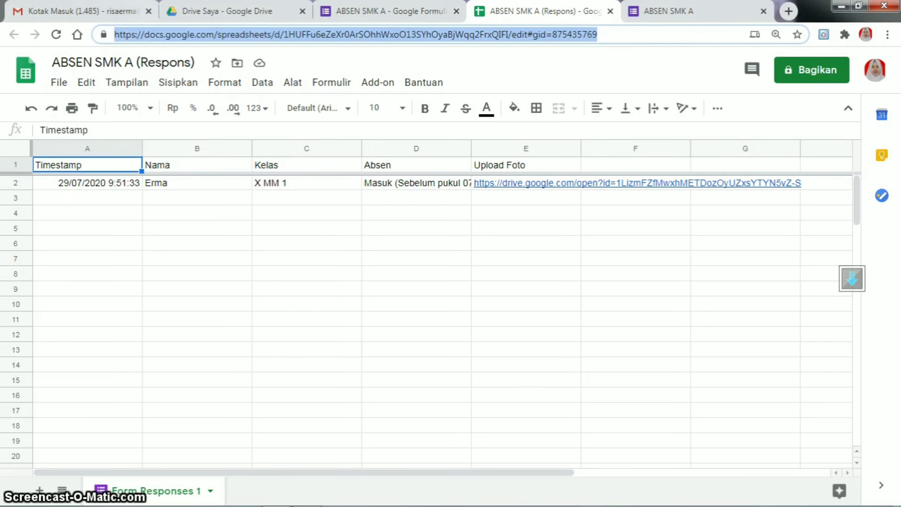
pyautogui.click(793, 12)
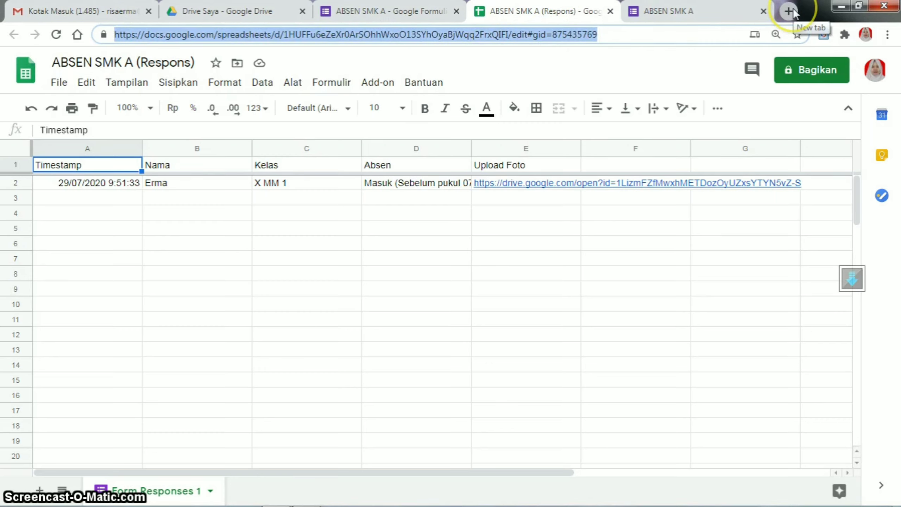
pyautogui.click(563, 35)
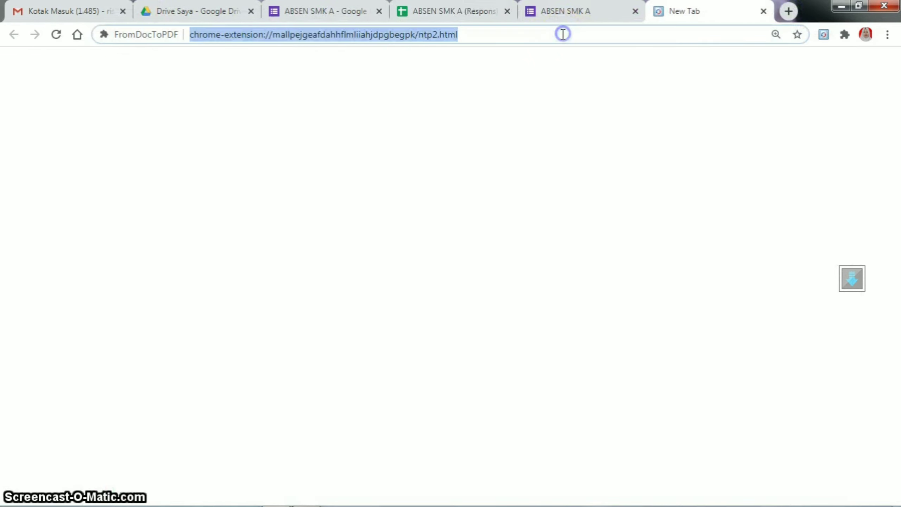
pyautogui.hotkey('ctrl', 'v')
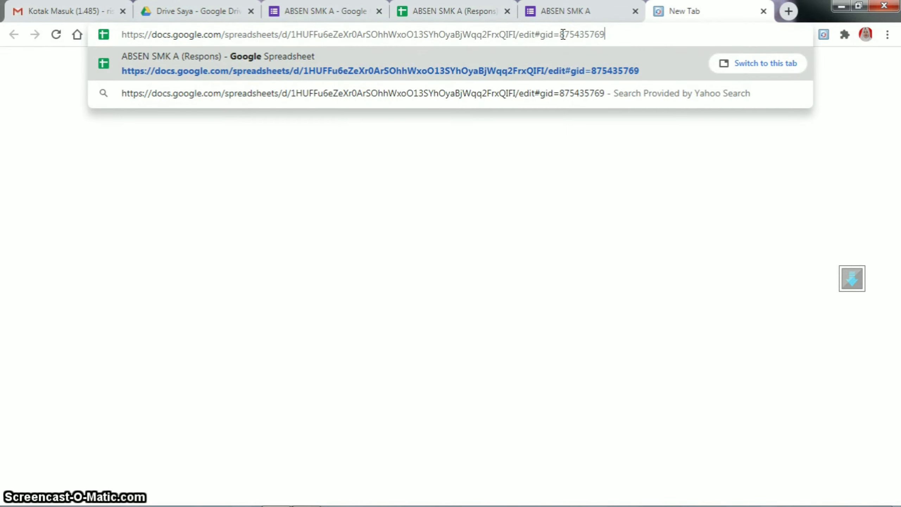
pyautogui.press('Return')
pyautogui.click(551, 36)
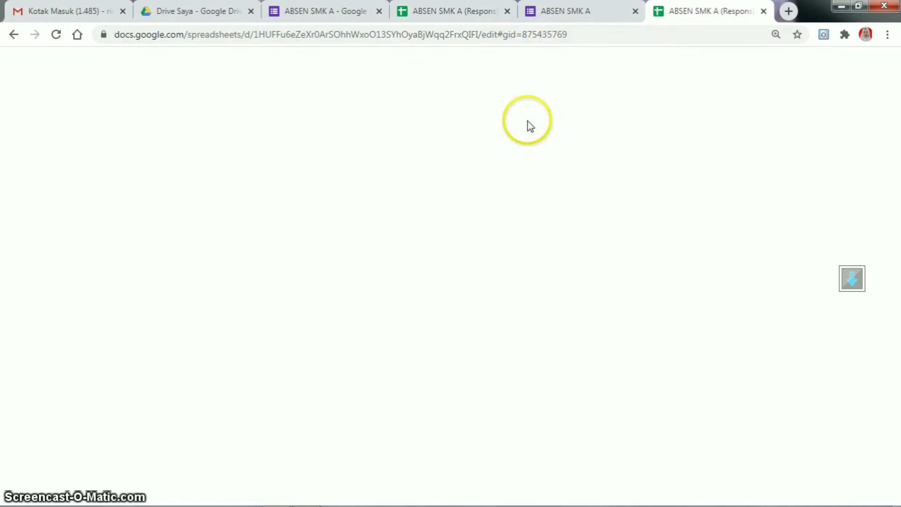
pyautogui.click(612, 35)
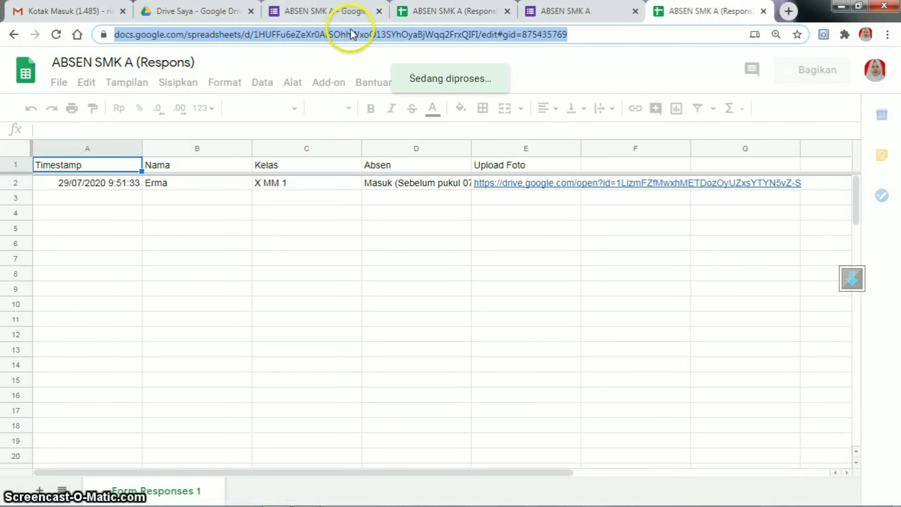
# Go back to the form, view its shortened share link in the sending options and close them
pyautogui.click(332, 11)
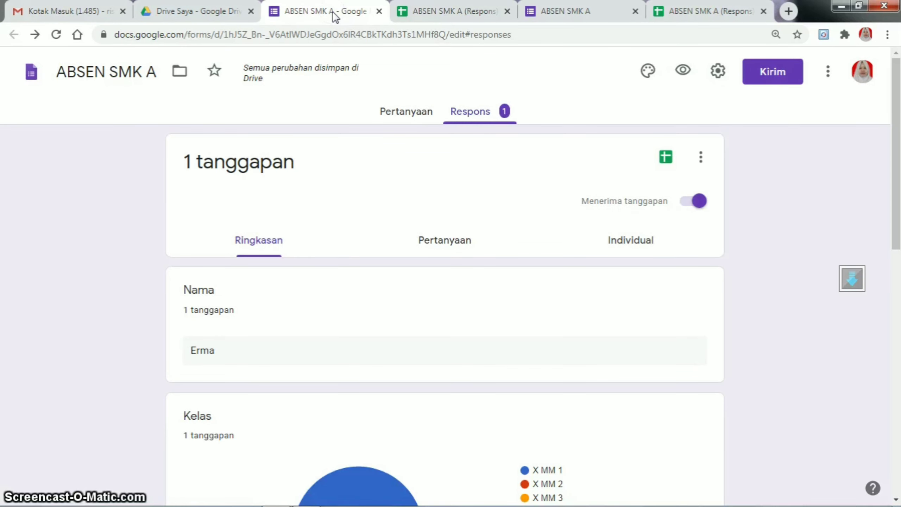
pyautogui.click(494, 36)
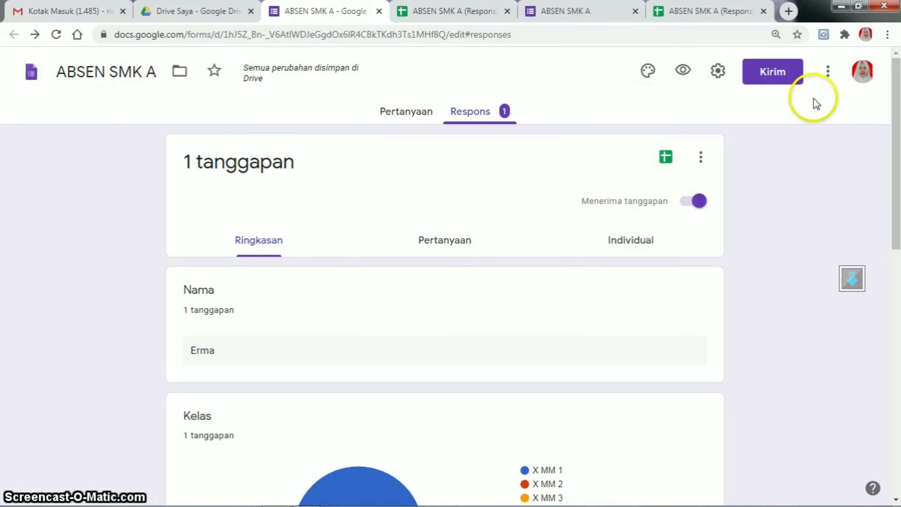
pyautogui.click(766, 73)
pyautogui.click(408, 176)
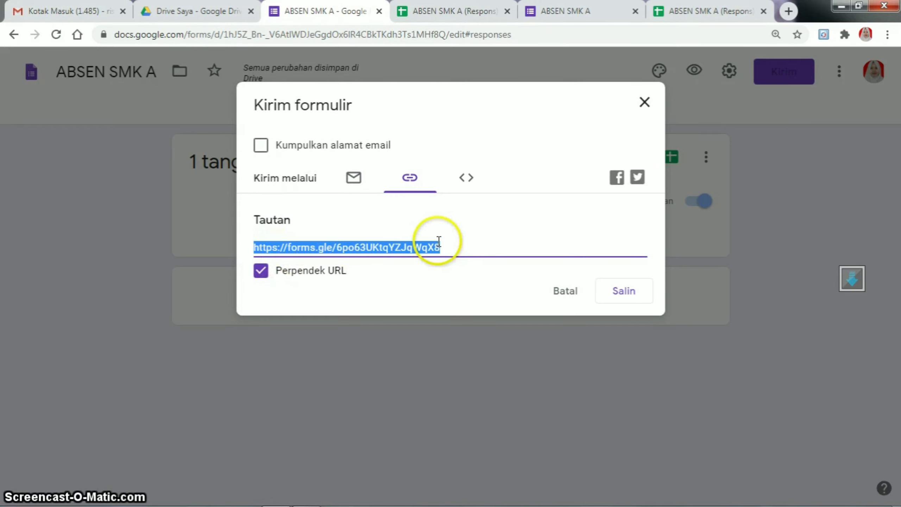
pyautogui.click(562, 292)
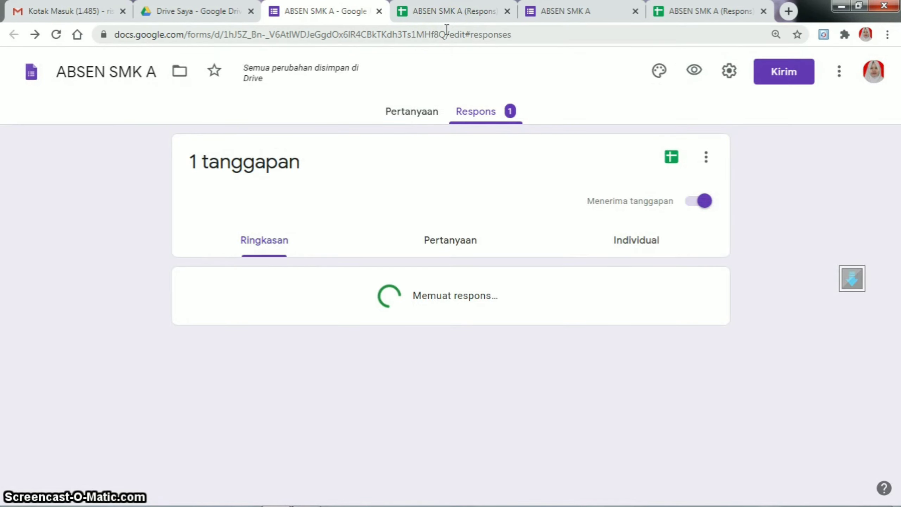
# Look at the response spreadsheet once more and return to the form's responses page
pyautogui.click(418, 15)
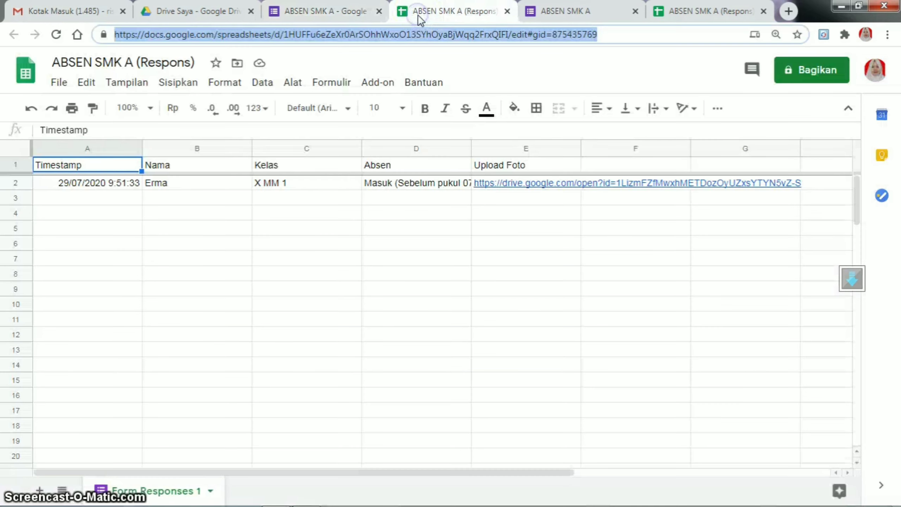
pyautogui.click(353, 14)
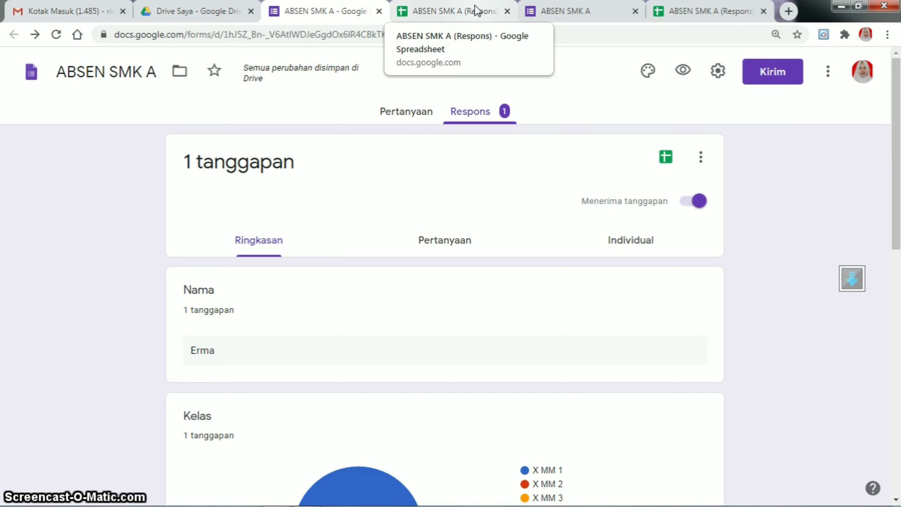
pyautogui.moveTo(251, 497)
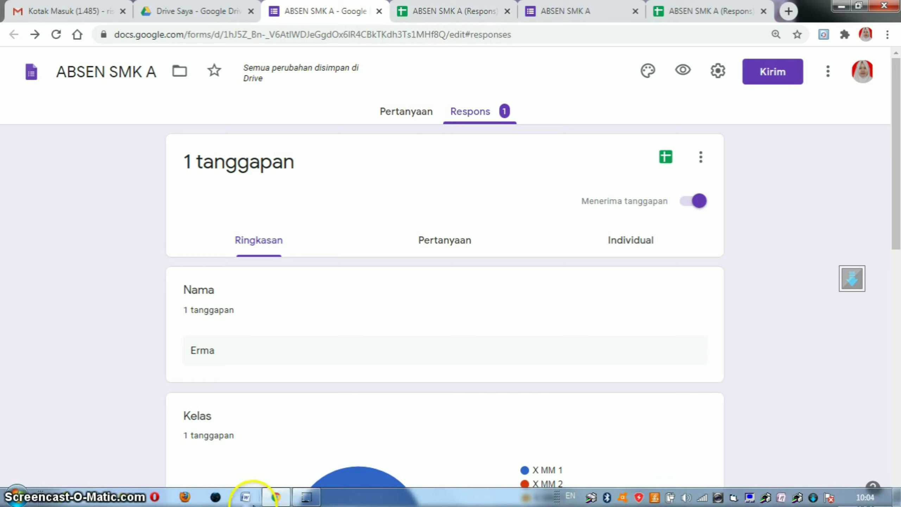